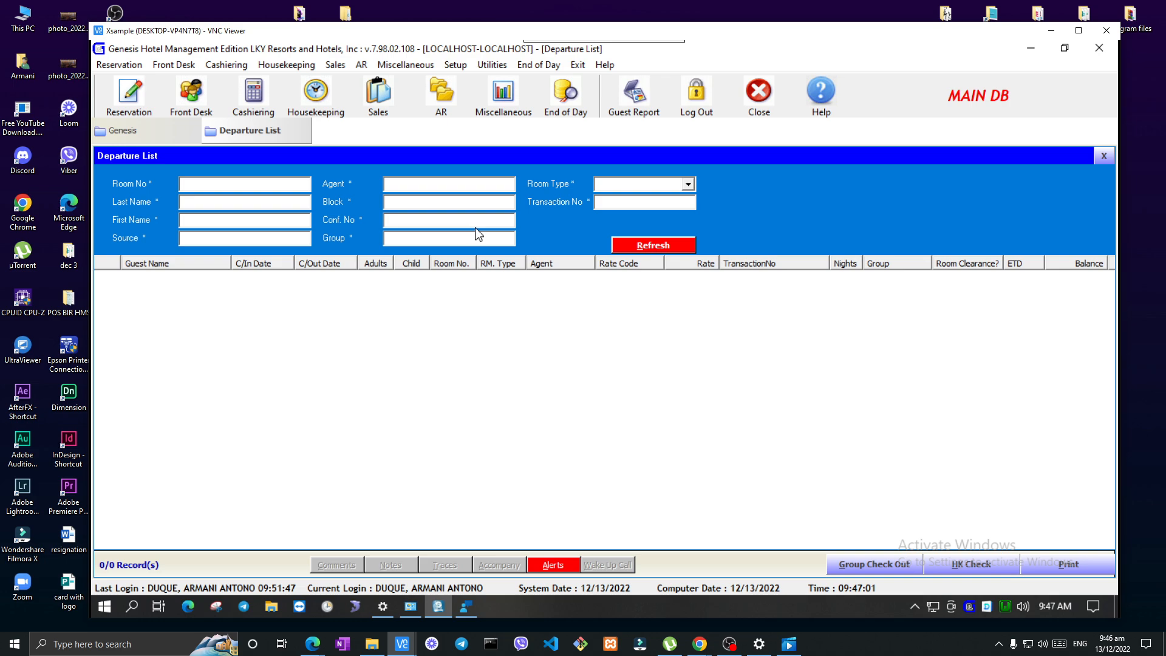
Click into the Departure List's Agent and Block search fields, then bring up the Cashiering menu.
click(465, 188)
click(414, 201)
click(226, 64)
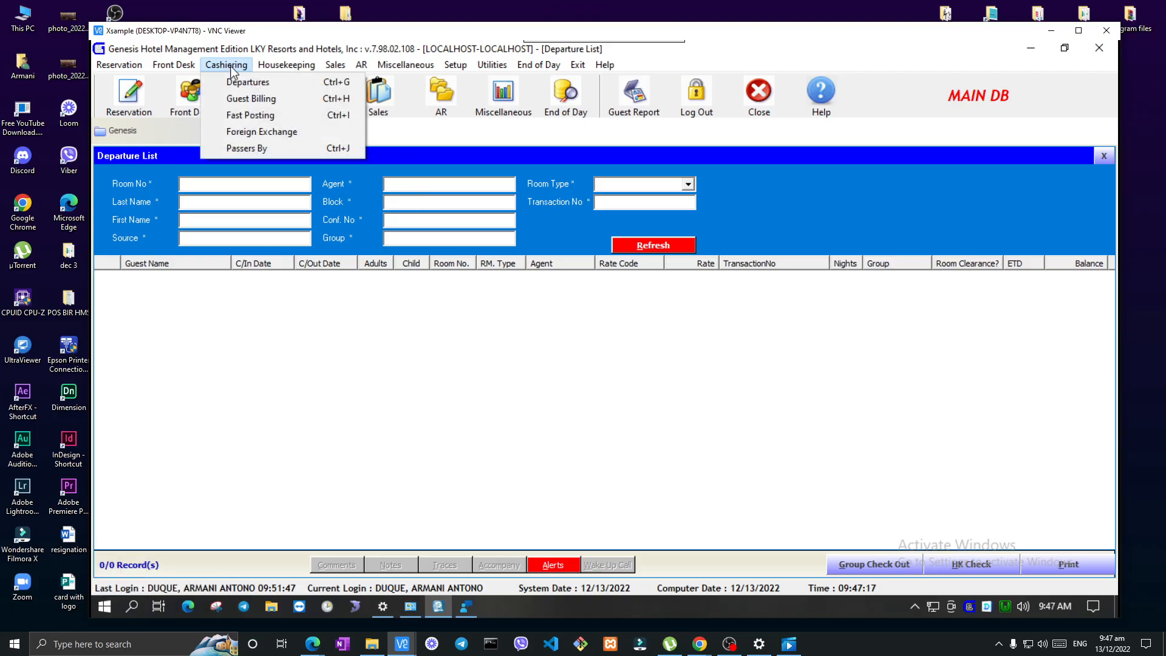
Open Cashiering > Guest Billing, entering the login password.
click(252, 96)
text(***)
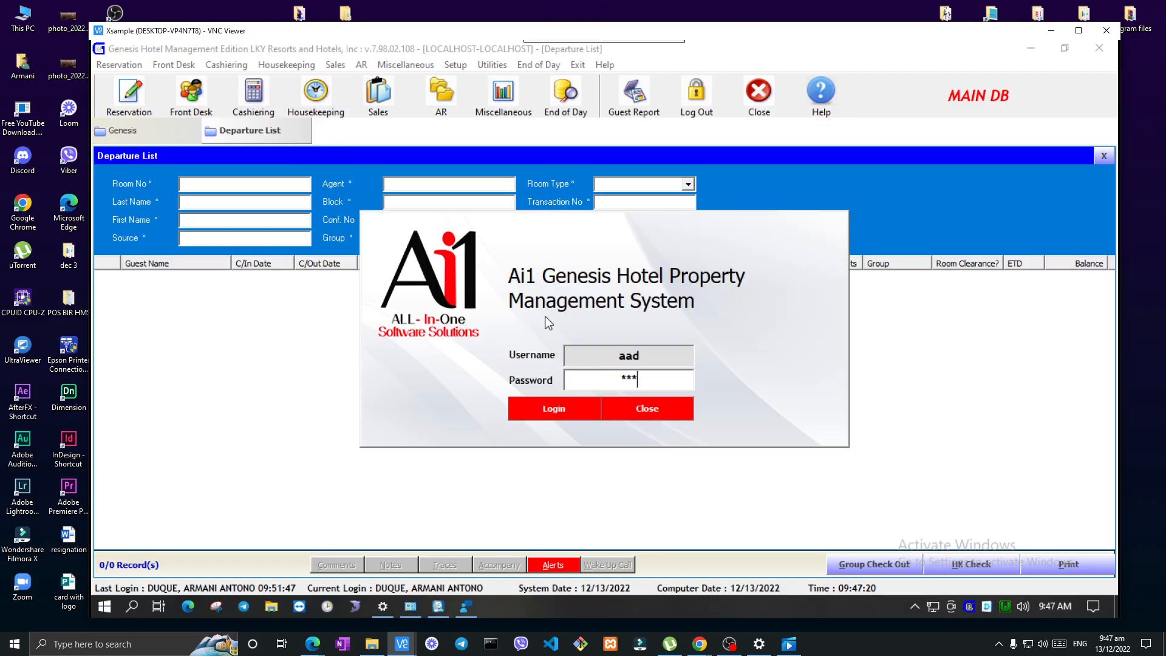
key(Return)
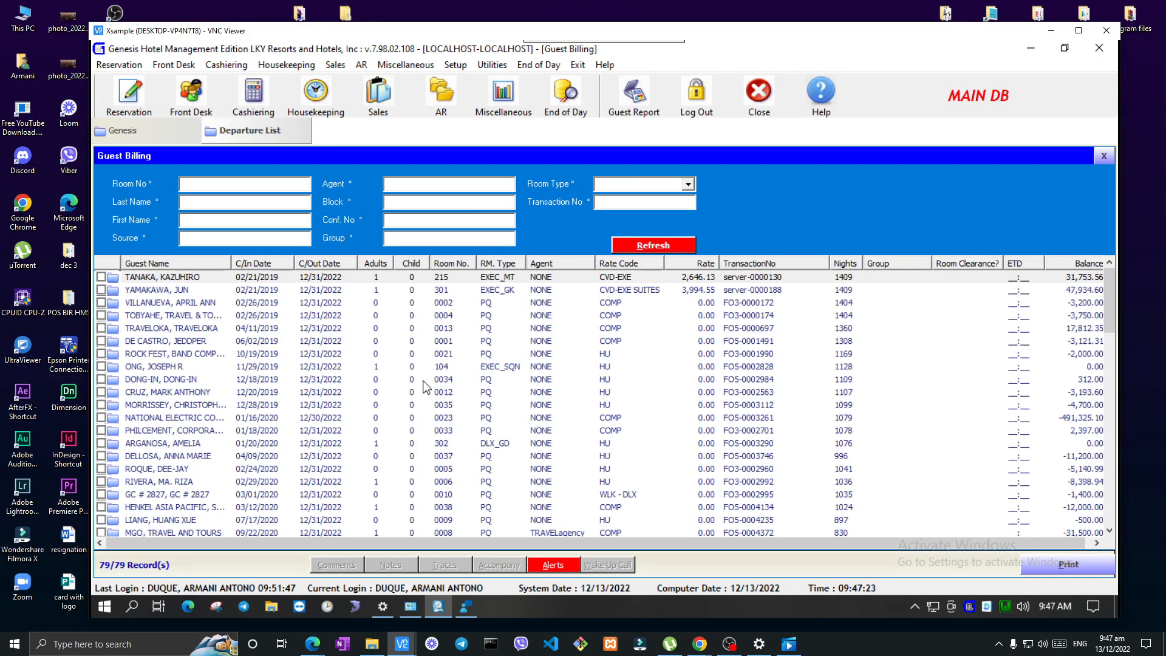
click(496, 342)
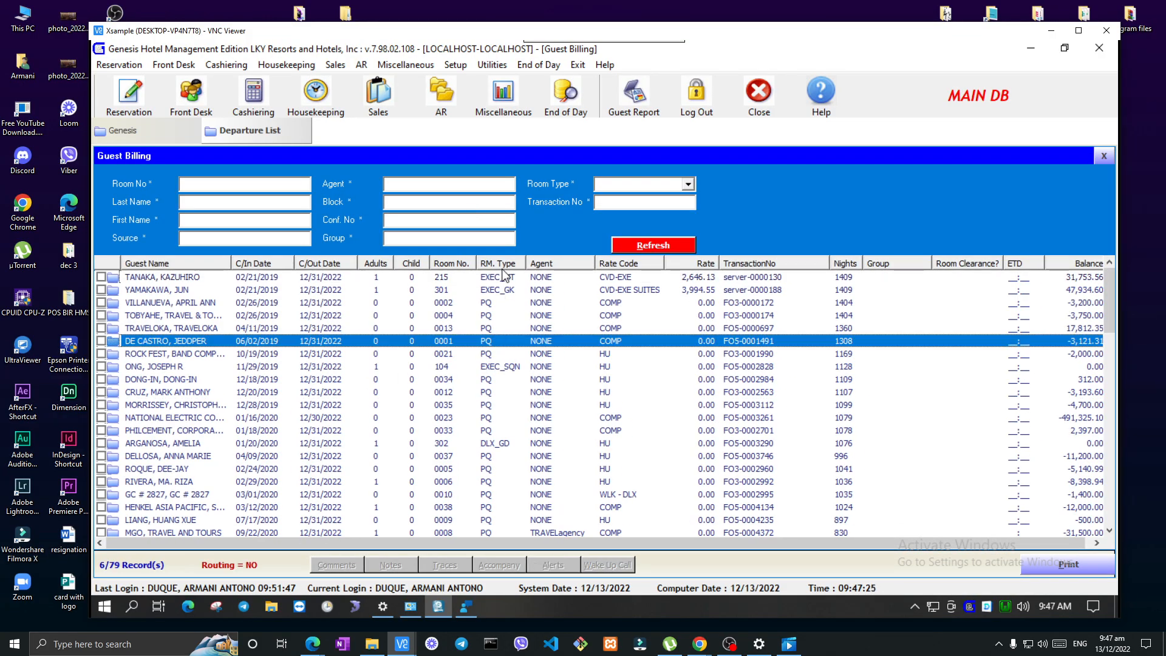
scroll(507, 277, down, 1)
scroll(494, 316, down, 10)
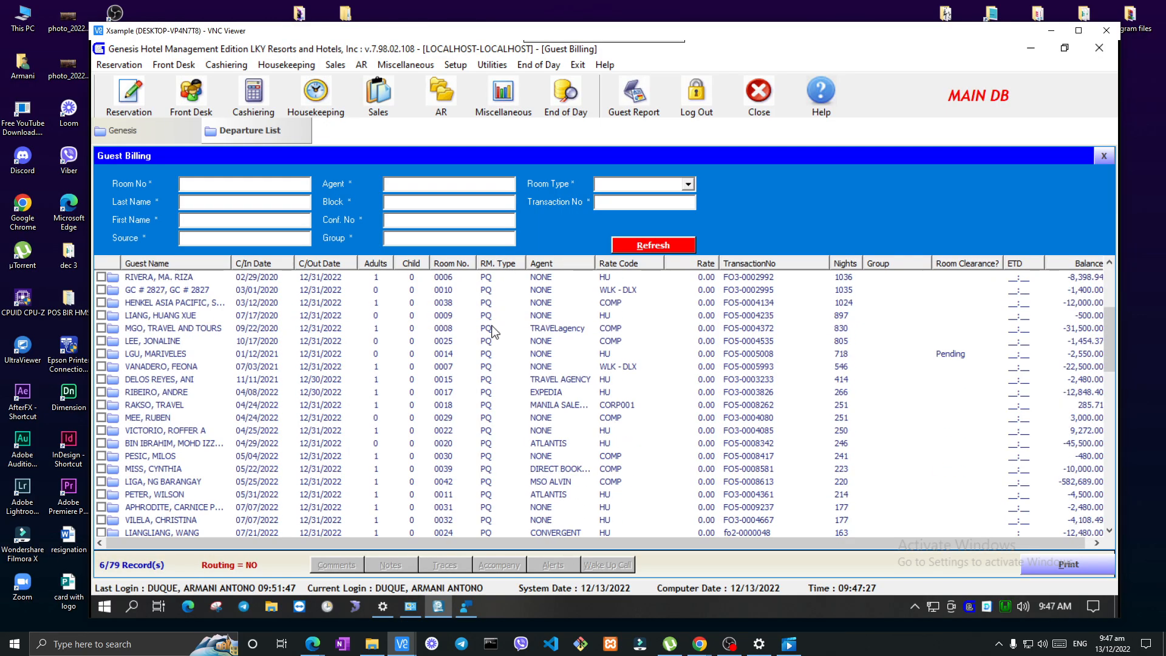
scroll(487, 349, down, 2)
click(493, 304)
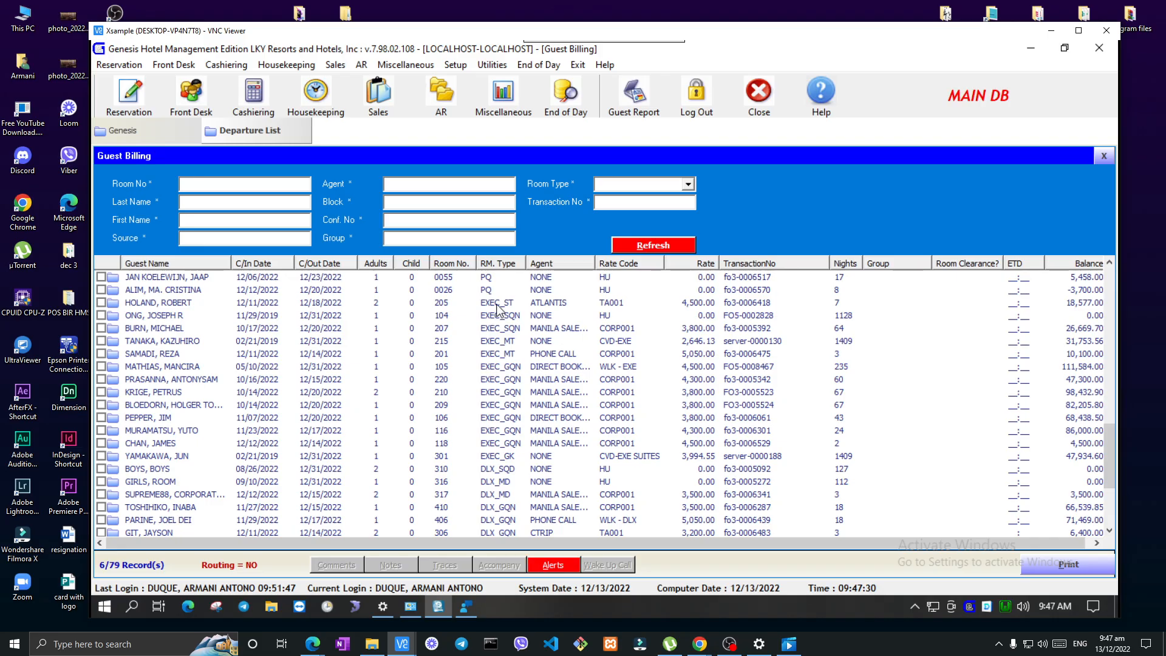
click(448, 315)
click(448, 341)
click(449, 367)
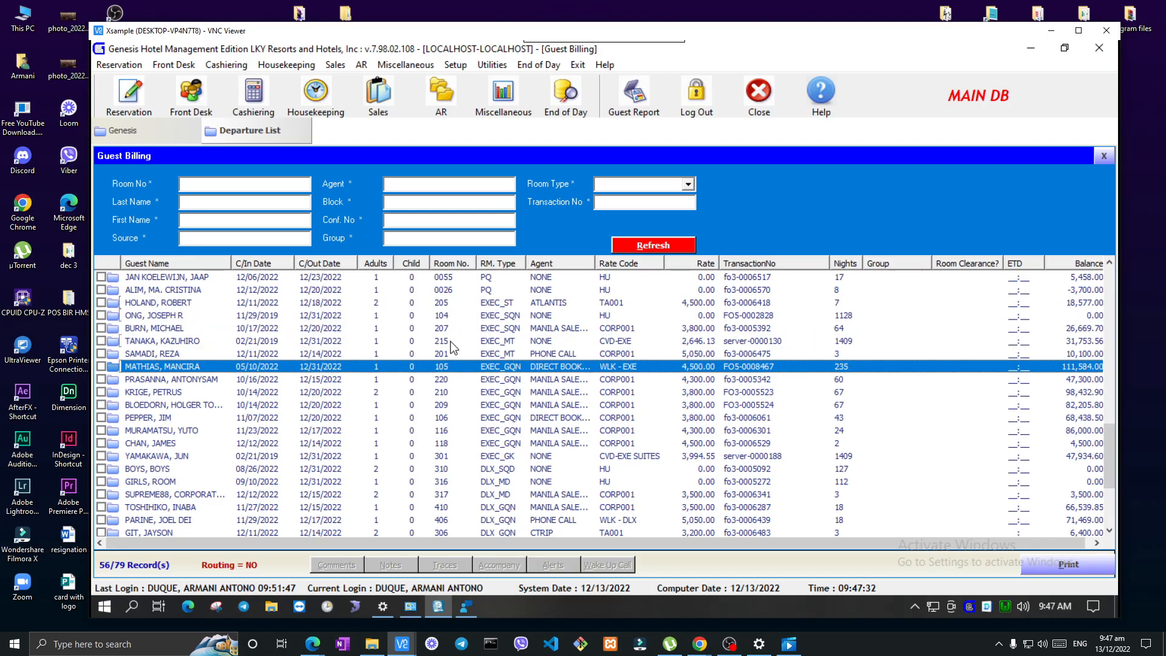
scroll(512, 389, up, 3)
scroll(499, 312, down, 3)
double_click(445, 366)
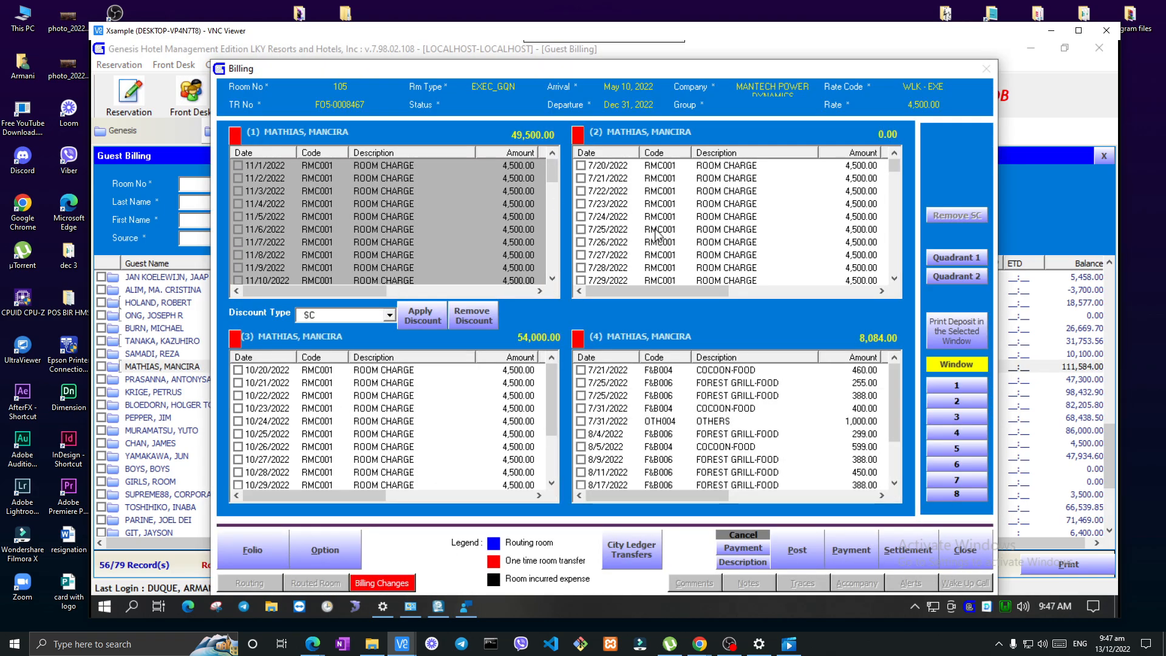
click(508, 240)
drag(552, 178, 551, 267)
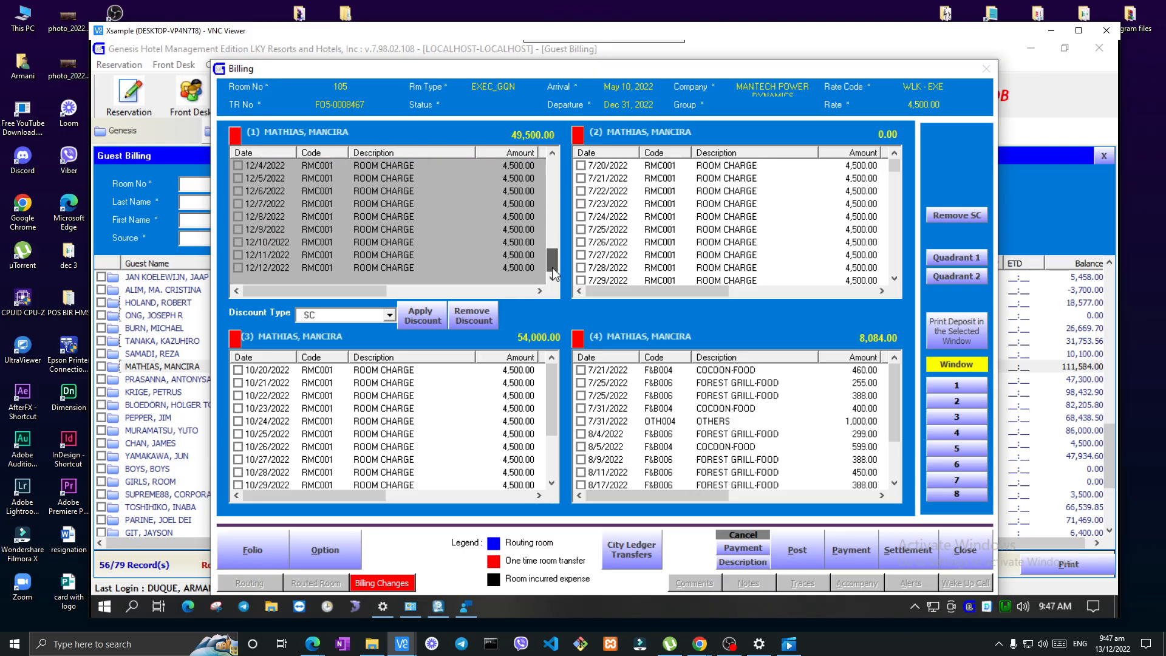
drag(893, 165, 890, 266)
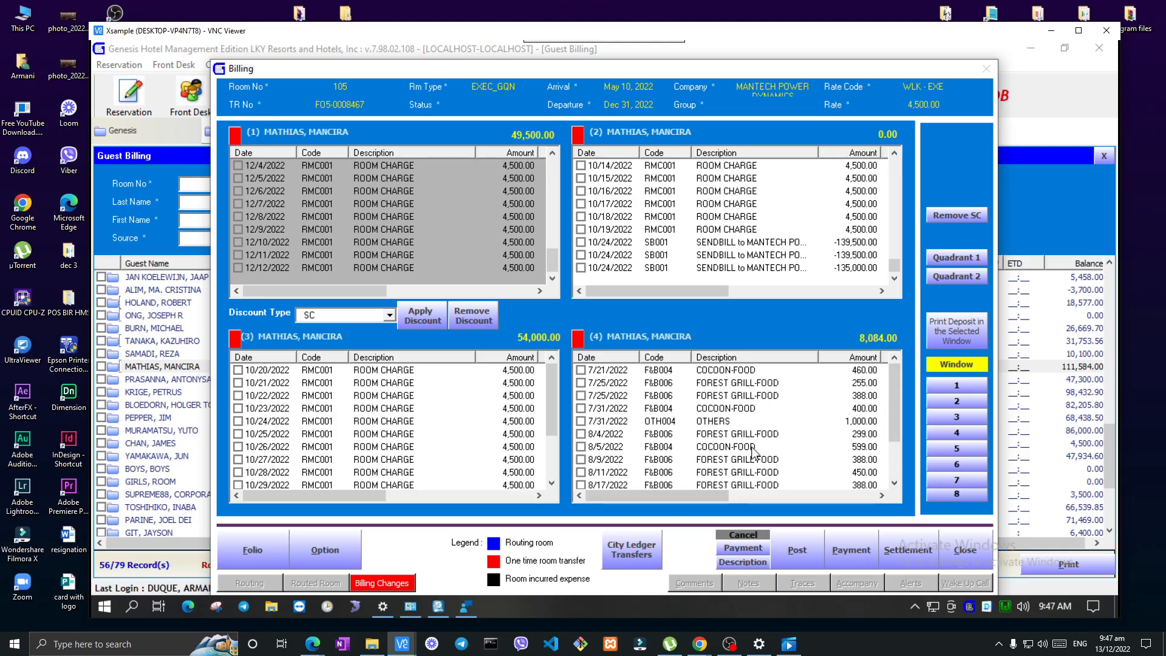
click(981, 556)
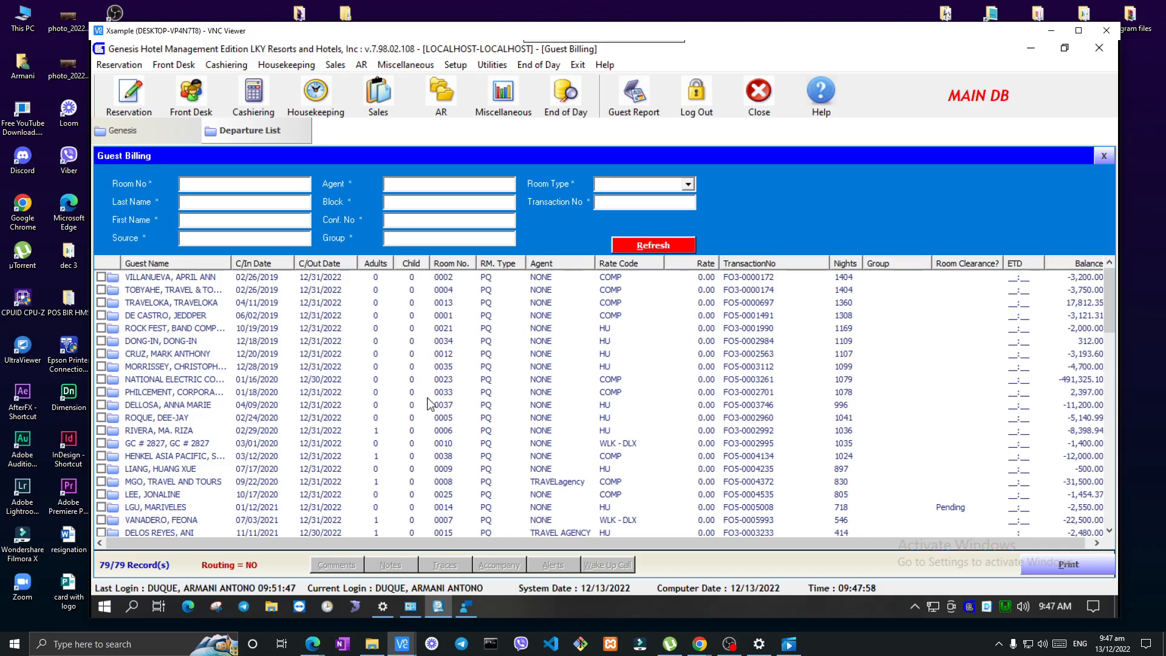
click(233, 64)
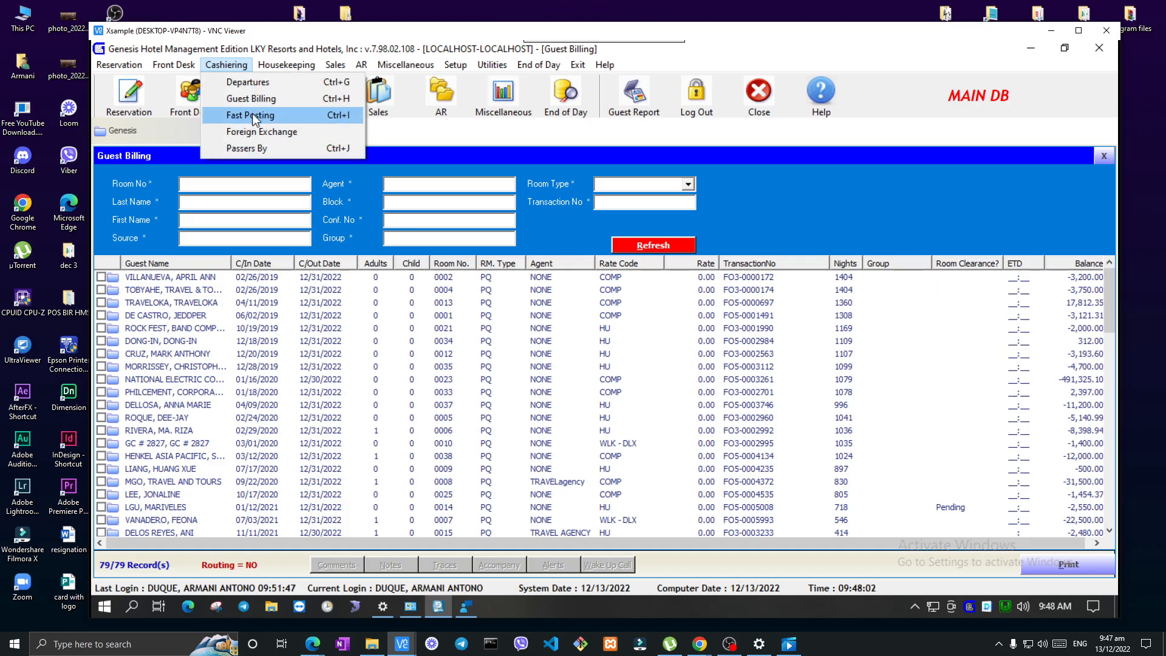
click(319, 115)
text(aad)
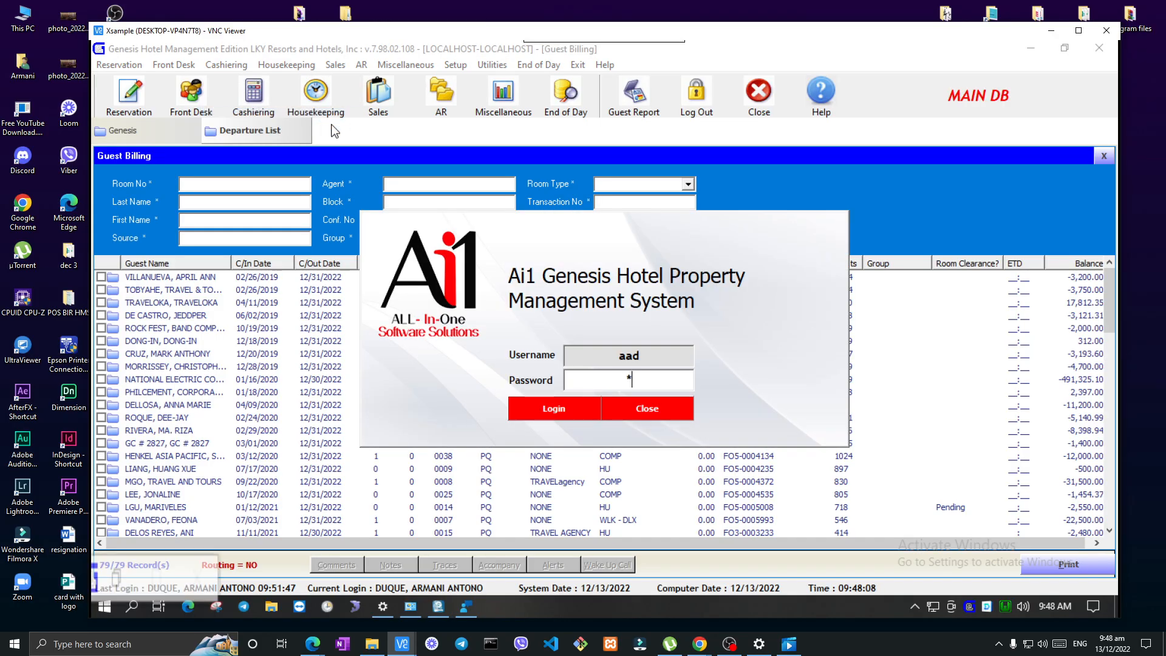
key(Return)
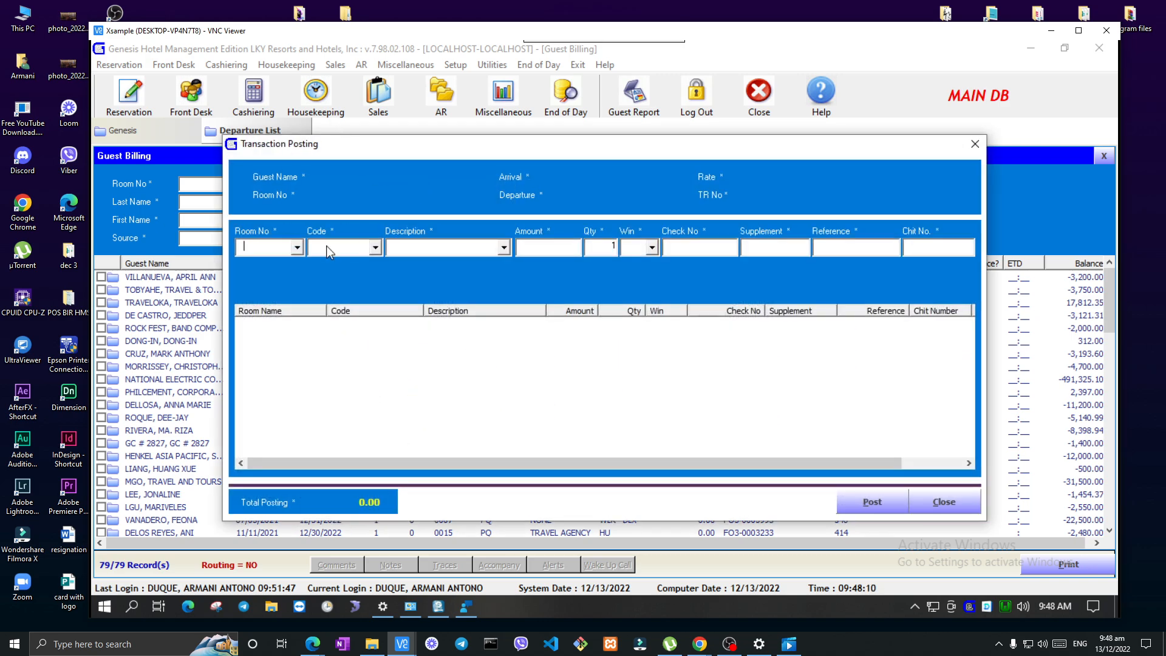
click(297, 249)
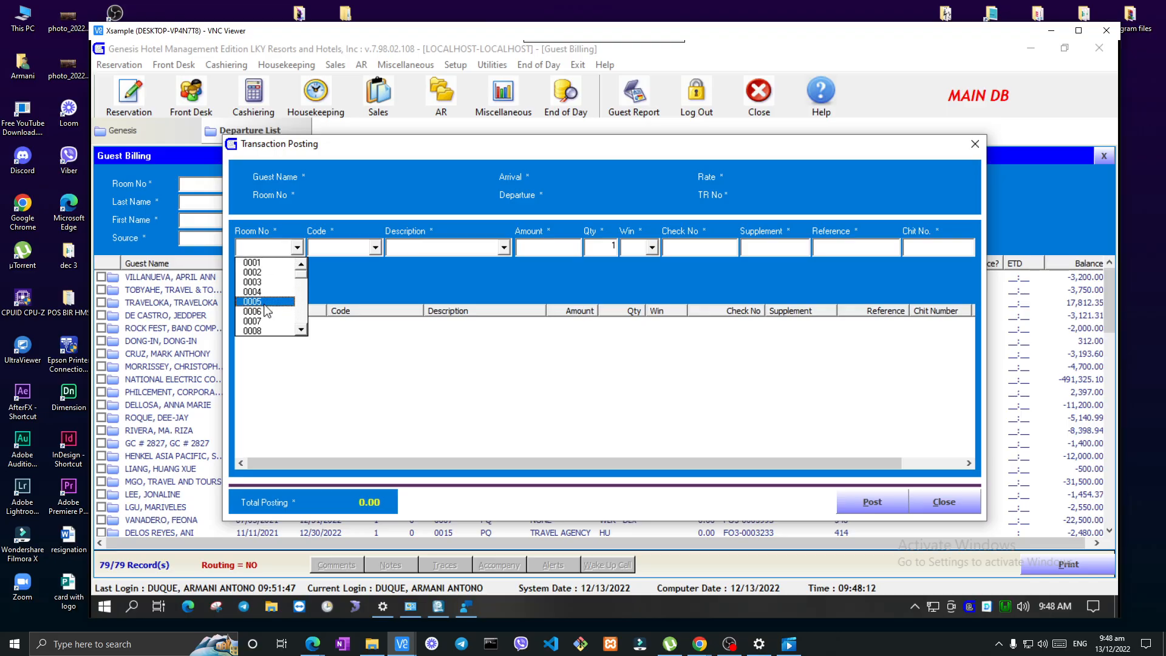
click(460, 249)
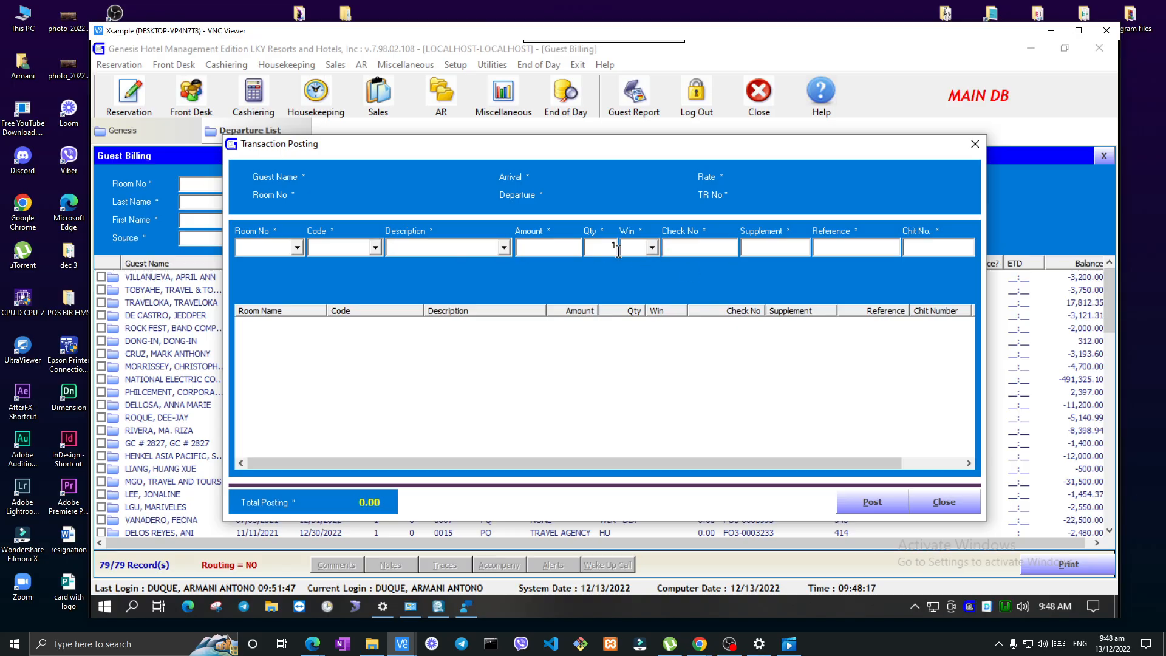
click(297, 248)
drag(301, 274, 298, 309)
click(264, 301)
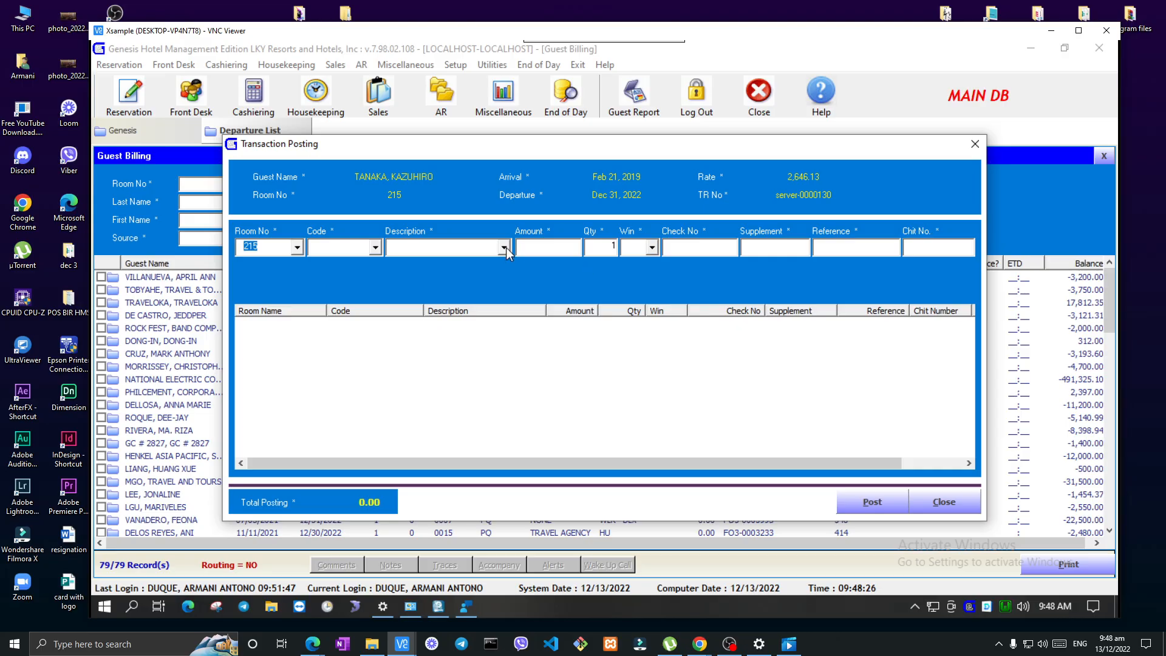
click(504, 249)
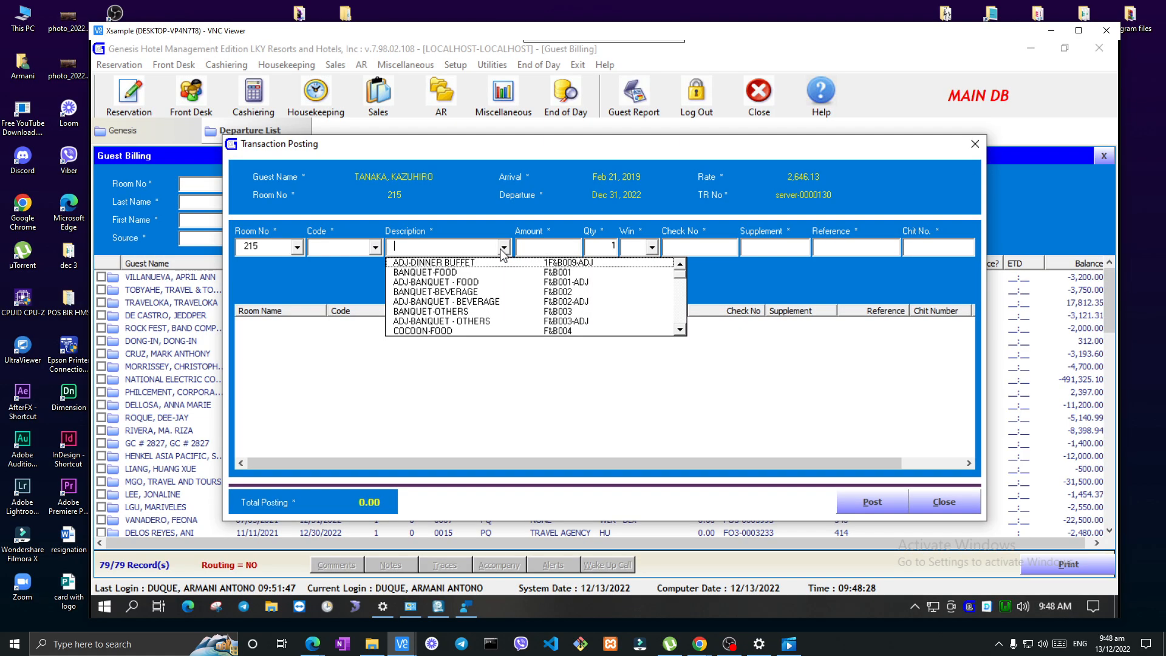
click(490, 248)
text(CO)
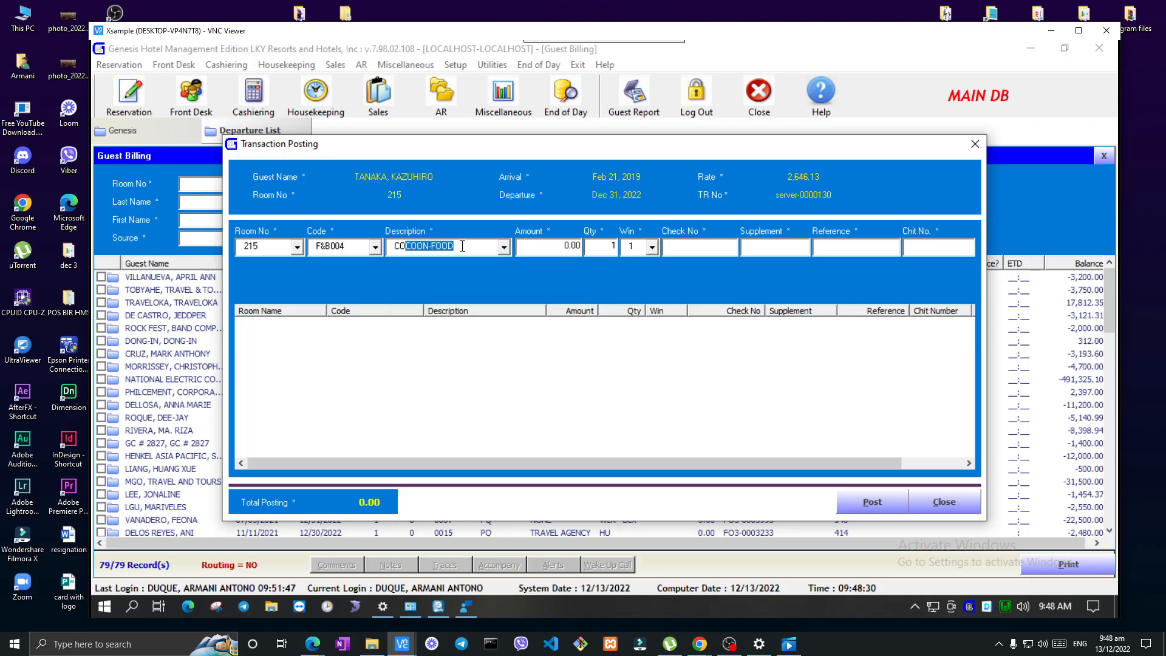
text(C)
key(Tab)
text(1)
click(944, 501)
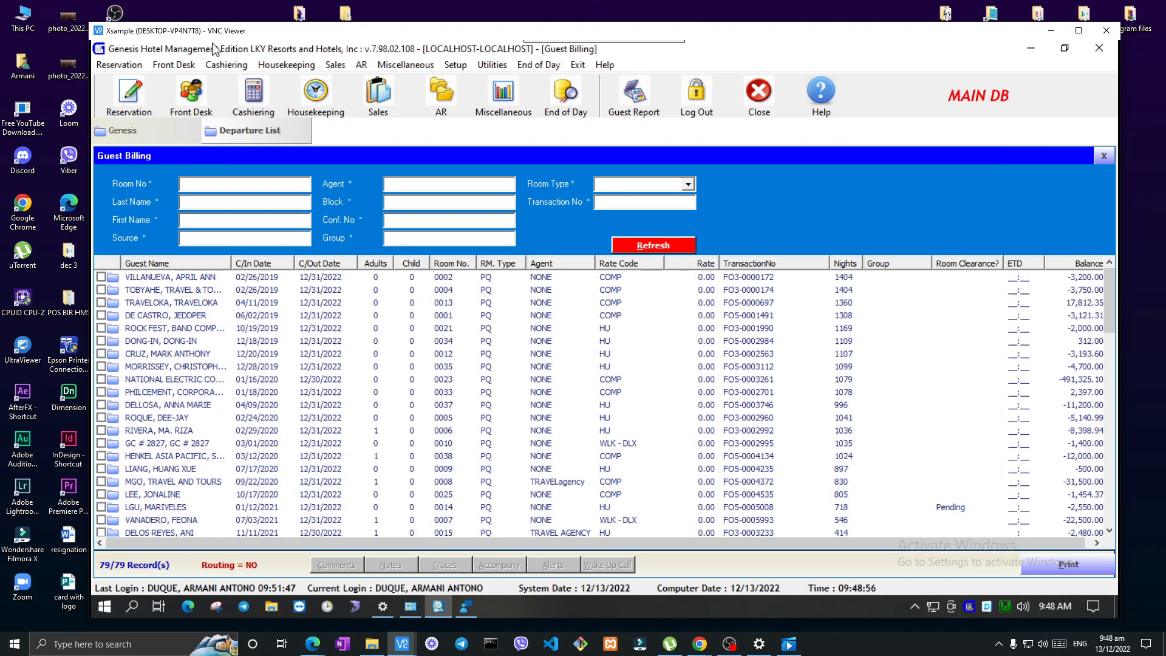
Open Cashiering > Foreign Exchange, entering the login password.
click(227, 66)
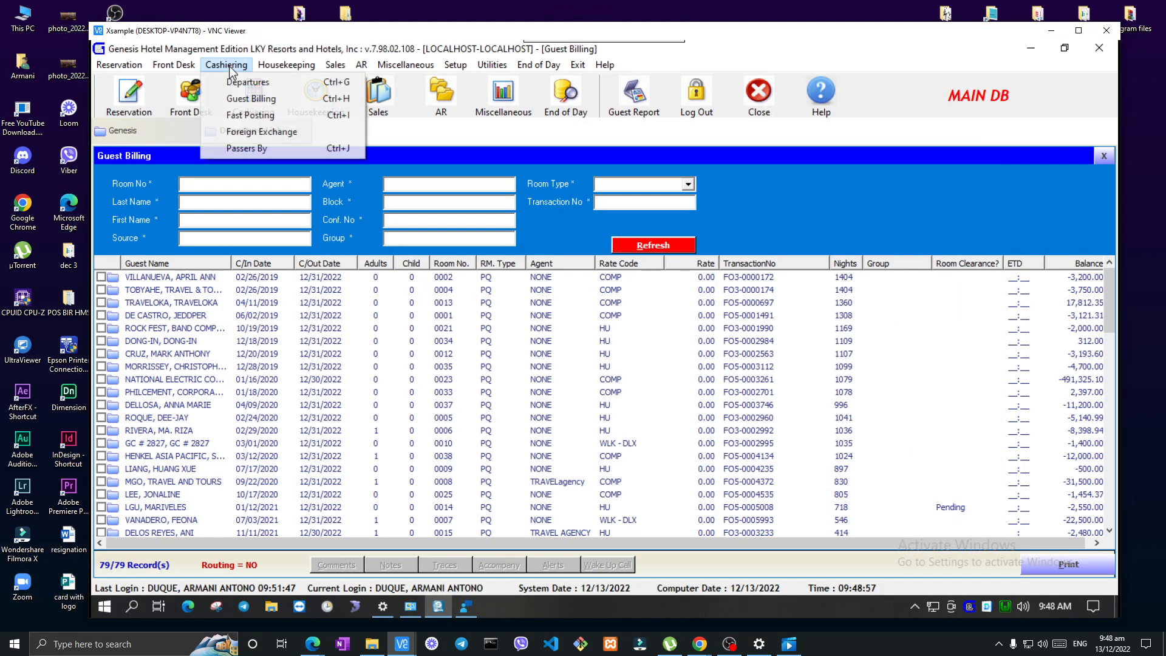
click(264, 131)
text(****)
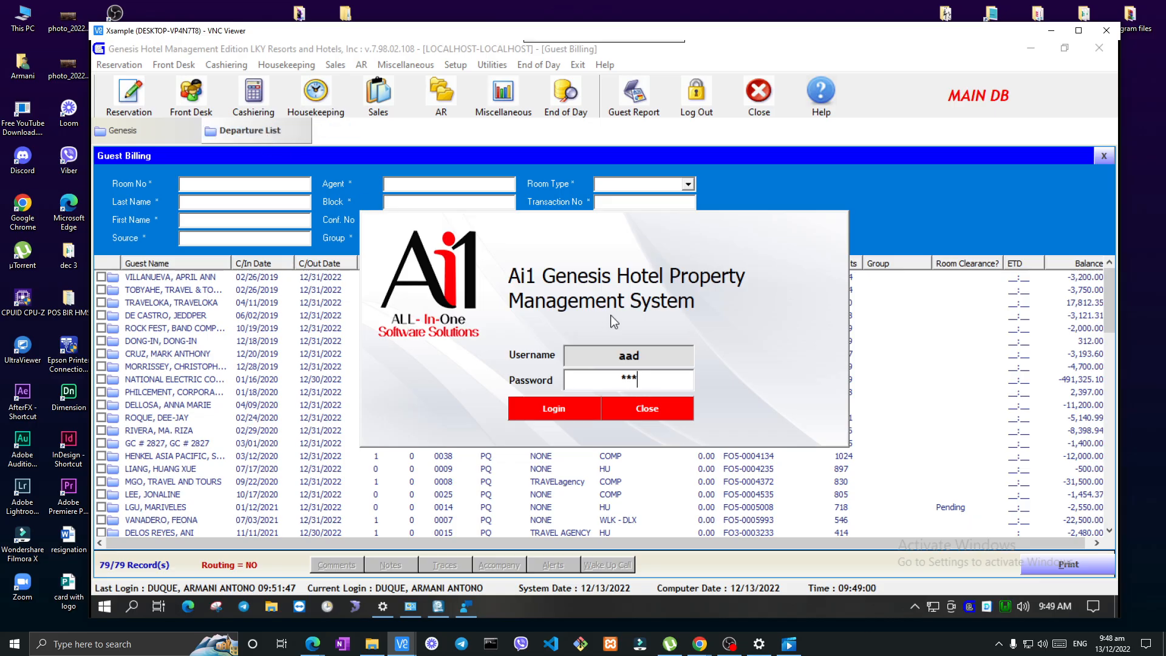
key(Return)
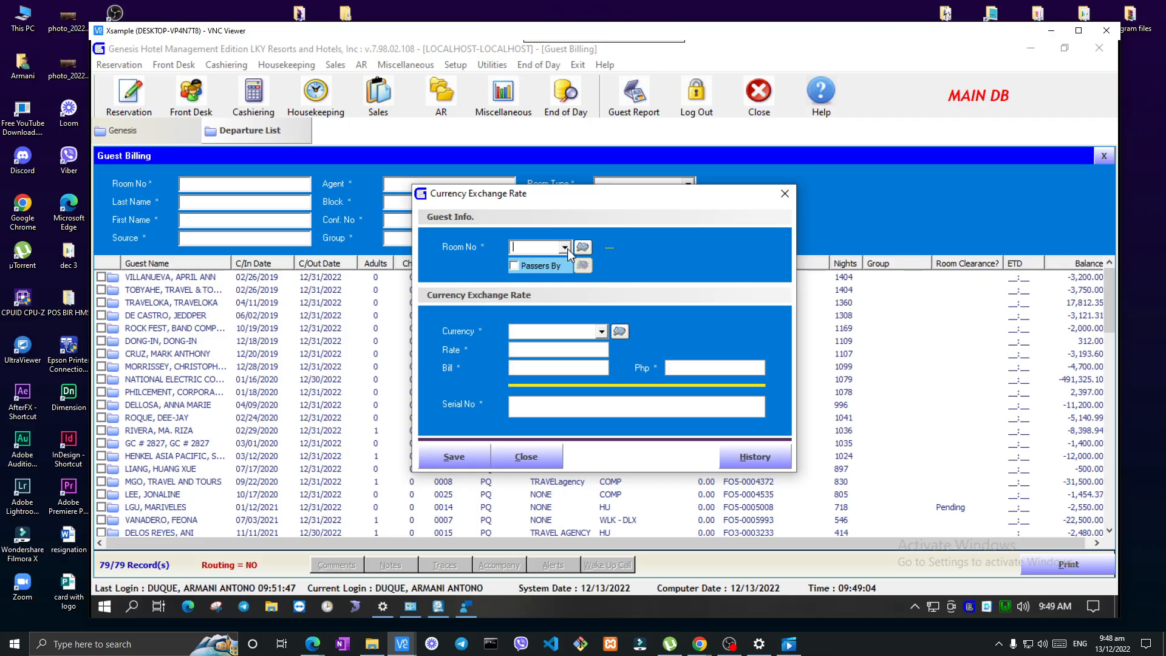
Choose room 301 and the US DOLLAR currency for the exchange.
click(565, 248)
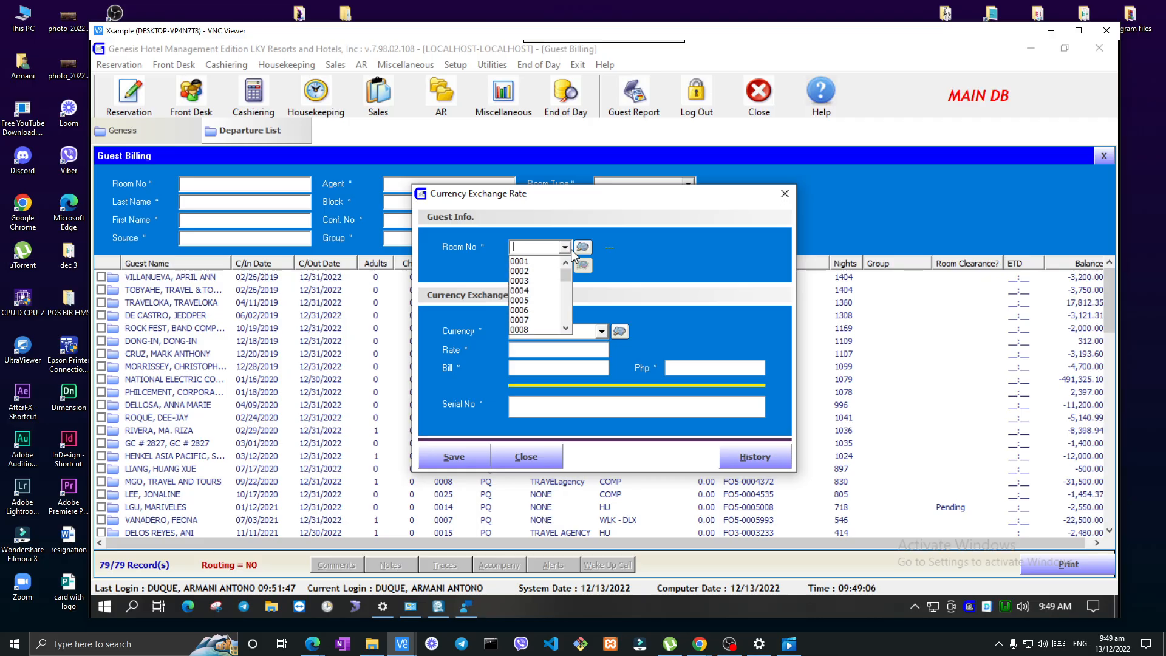
scroll(562, 297, down, 5)
click(531, 292)
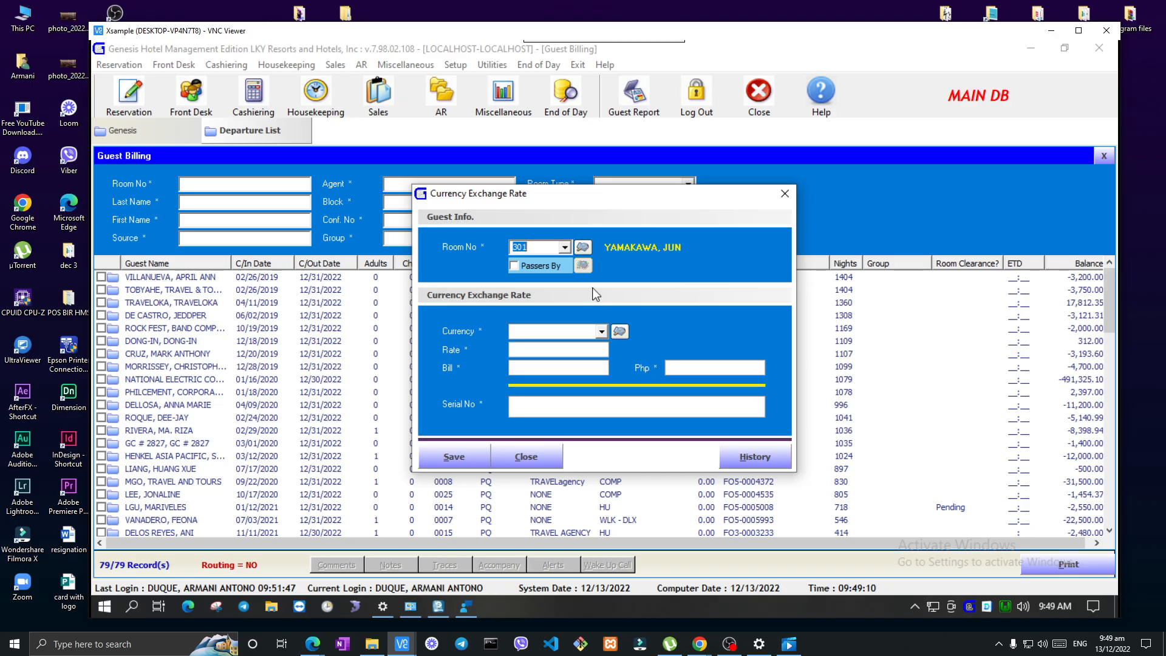
click(601, 332)
click(567, 372)
Enter 35 as the exchange rate.
click(568, 353)
text(35)
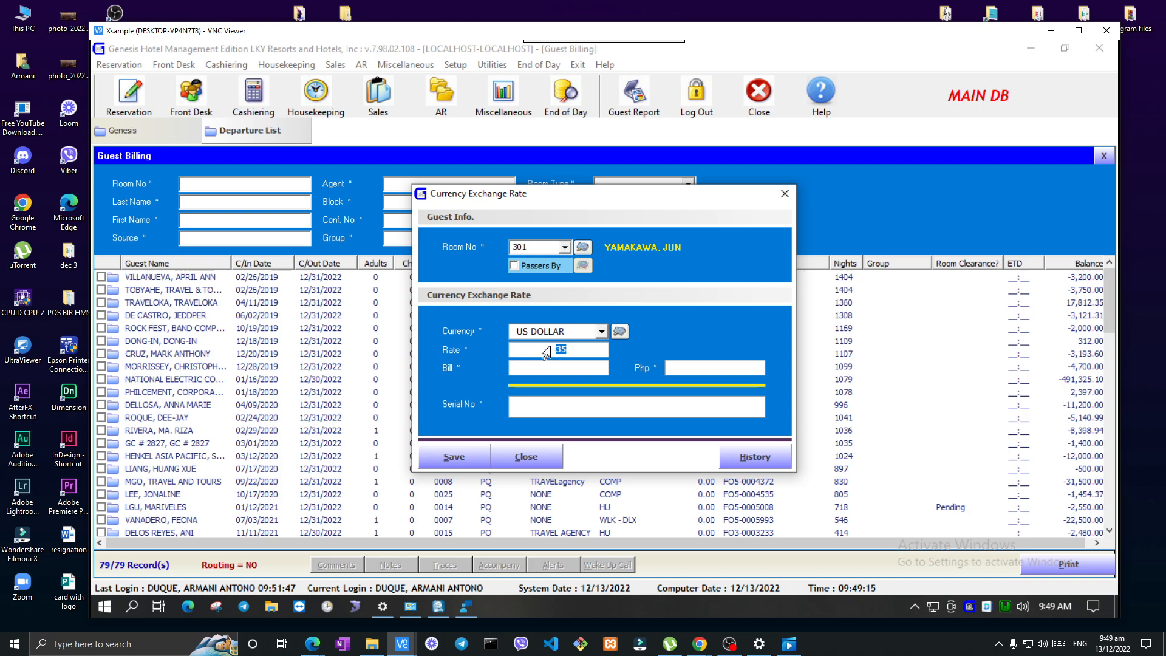
double_click(573, 351)
click(568, 347)
mouse_move(646, 32)
drag(646, 32, 622, 32)
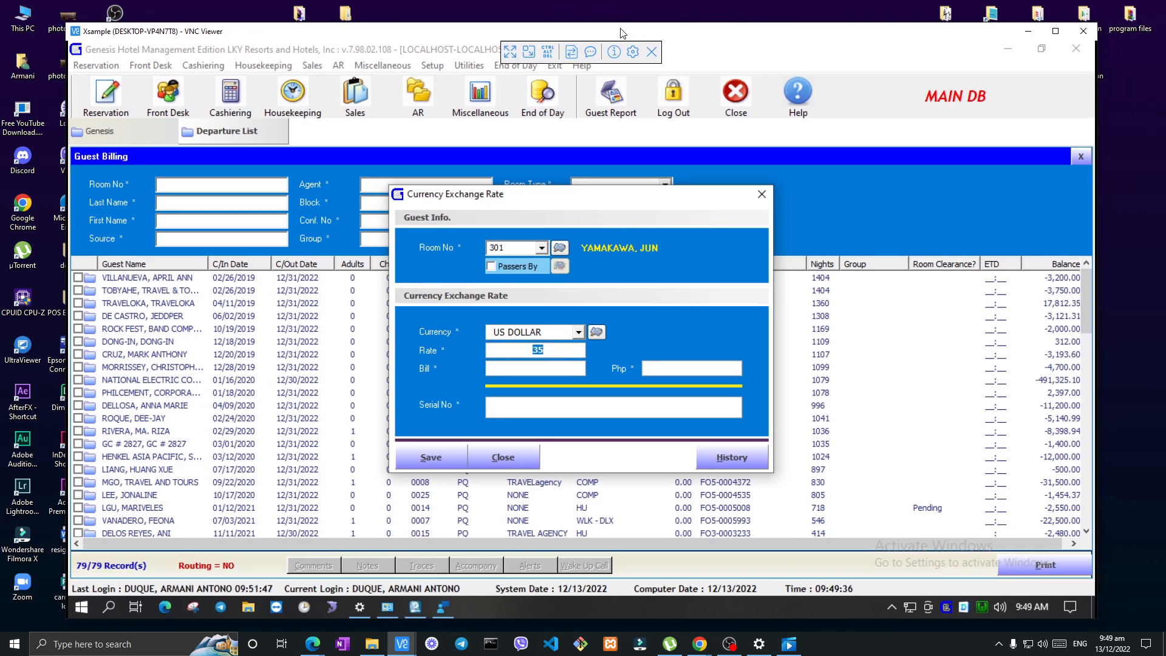
click(549, 349)
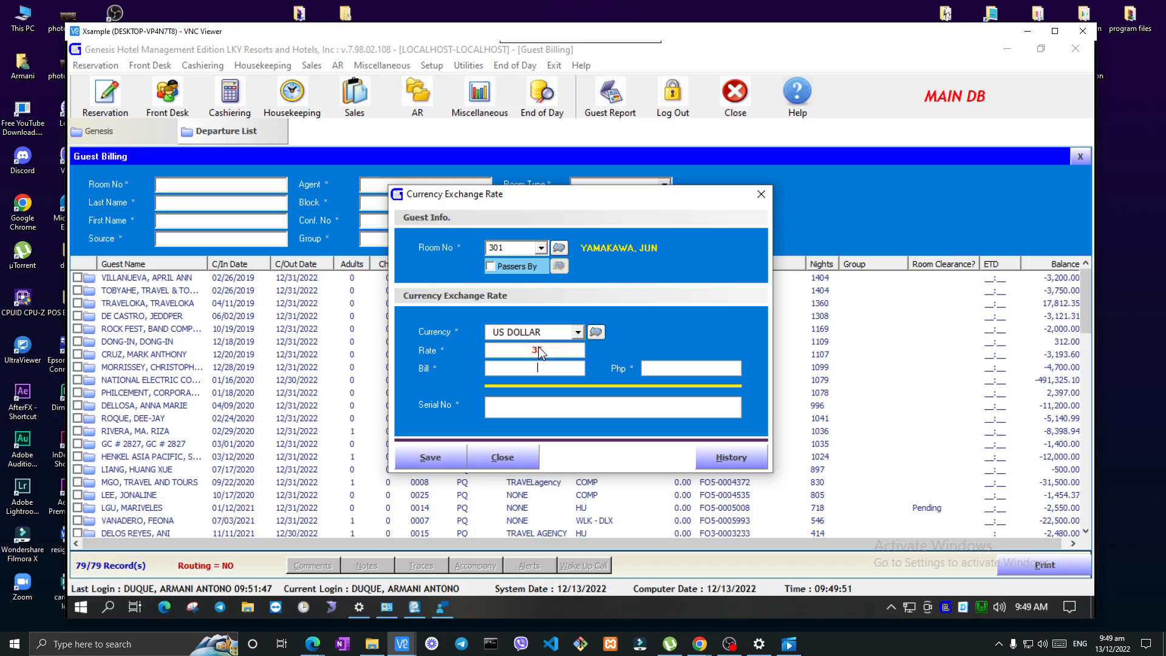
Launch Windows Calculator and compute 50 × 200 = 10,000.
click(109, 610)
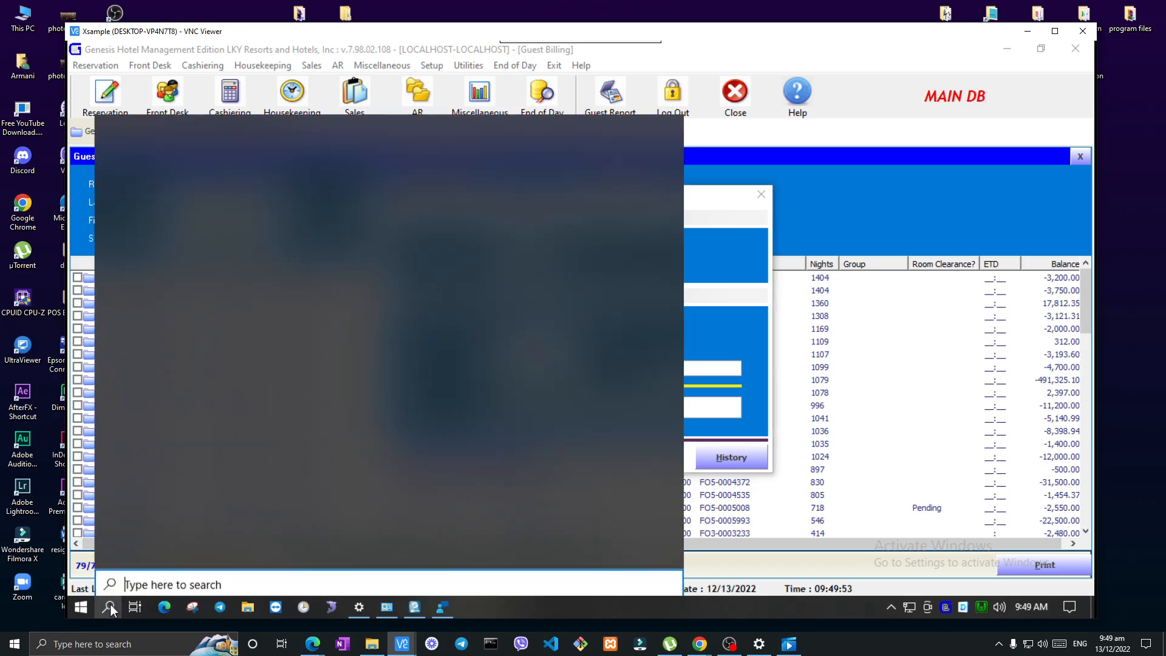
text(ca)
click(159, 203)
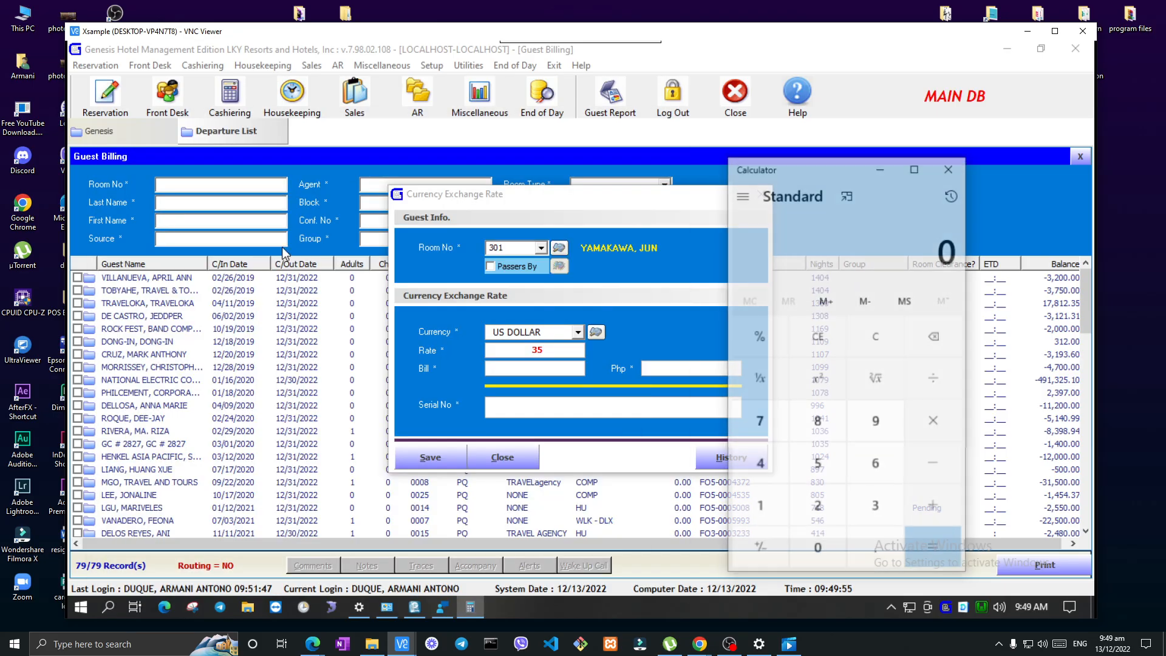
text(50)
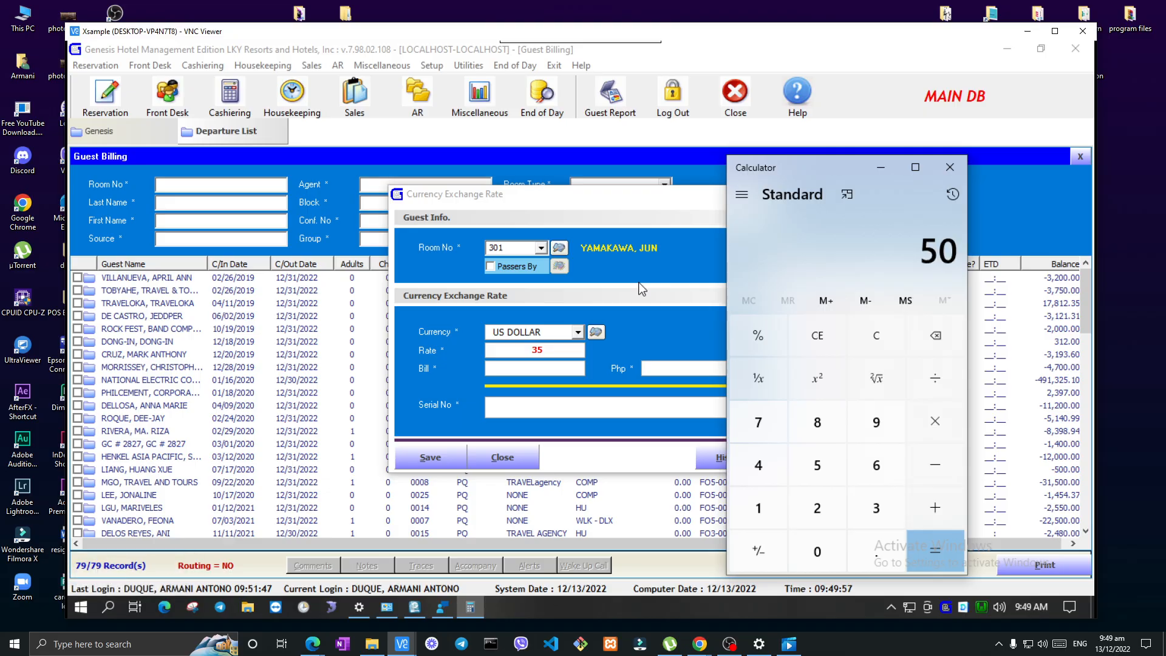
text(*200)
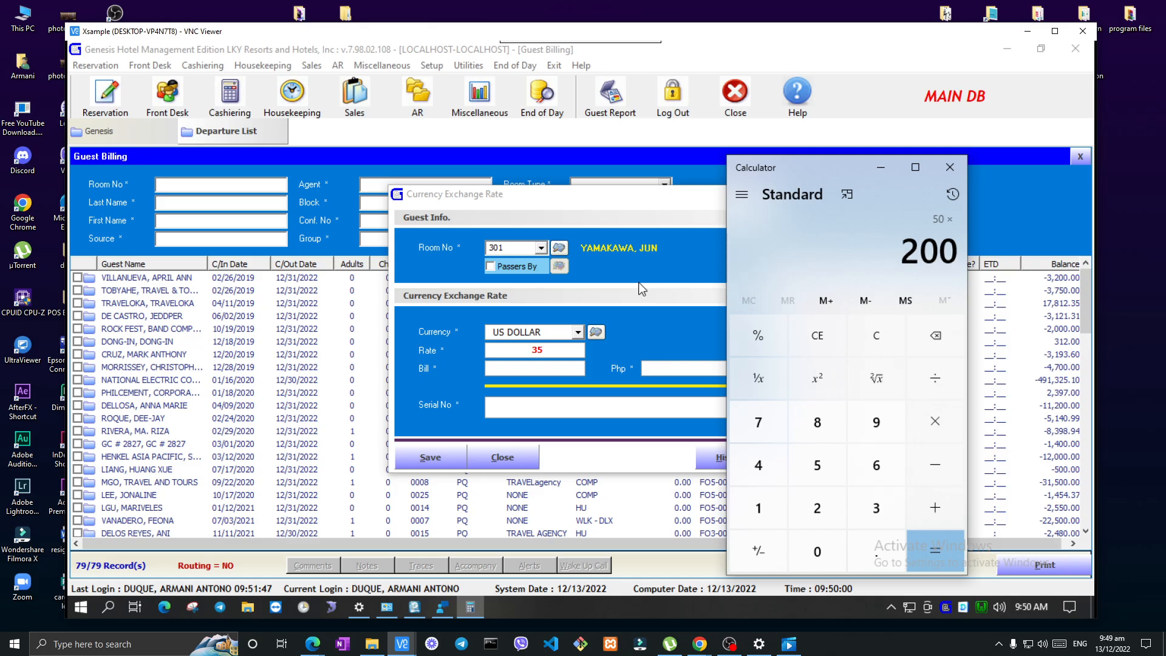
key(Return)
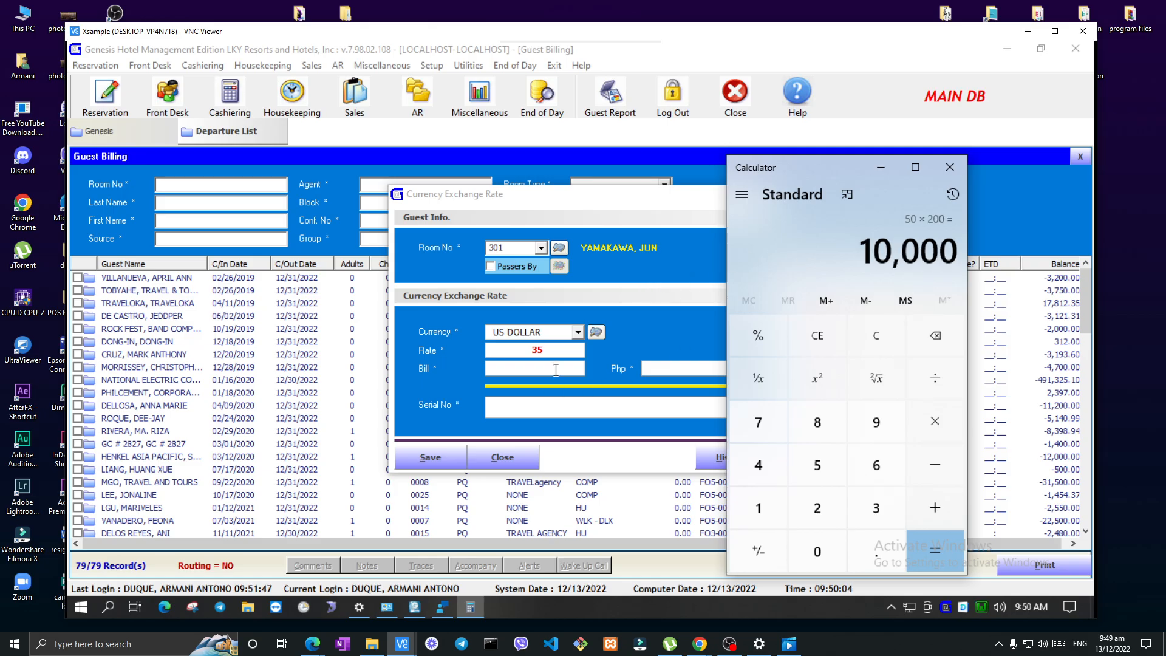
mouse_move(870, 251)
mouse_down()
mouse_move(918, 251)
mouse_move(856, 251)
mouse_up()
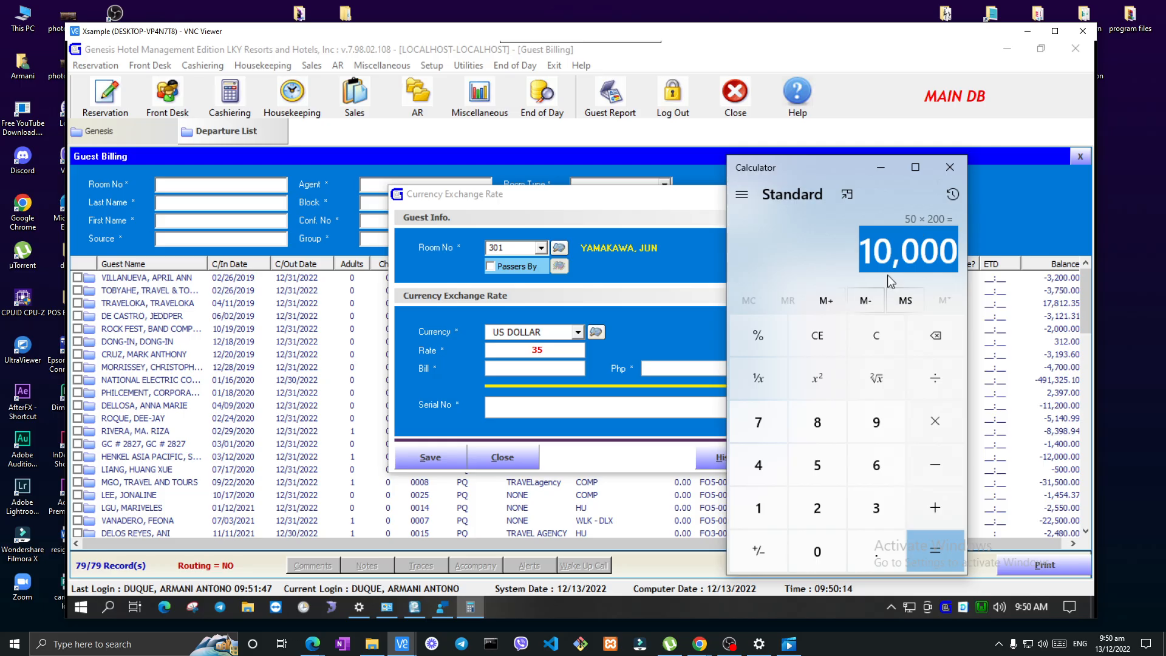
drag(959, 256, 865, 245)
Compute 40 × 200 = 8,000 and highlight the result.
text(45)
key(BackSpace)
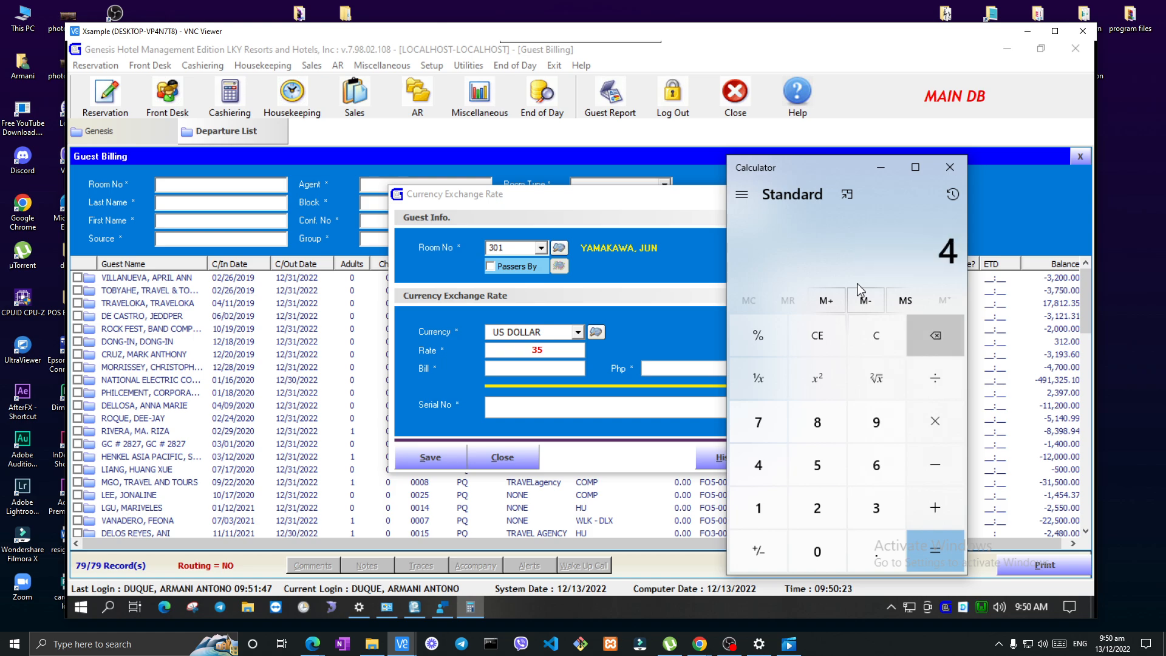
text(0)
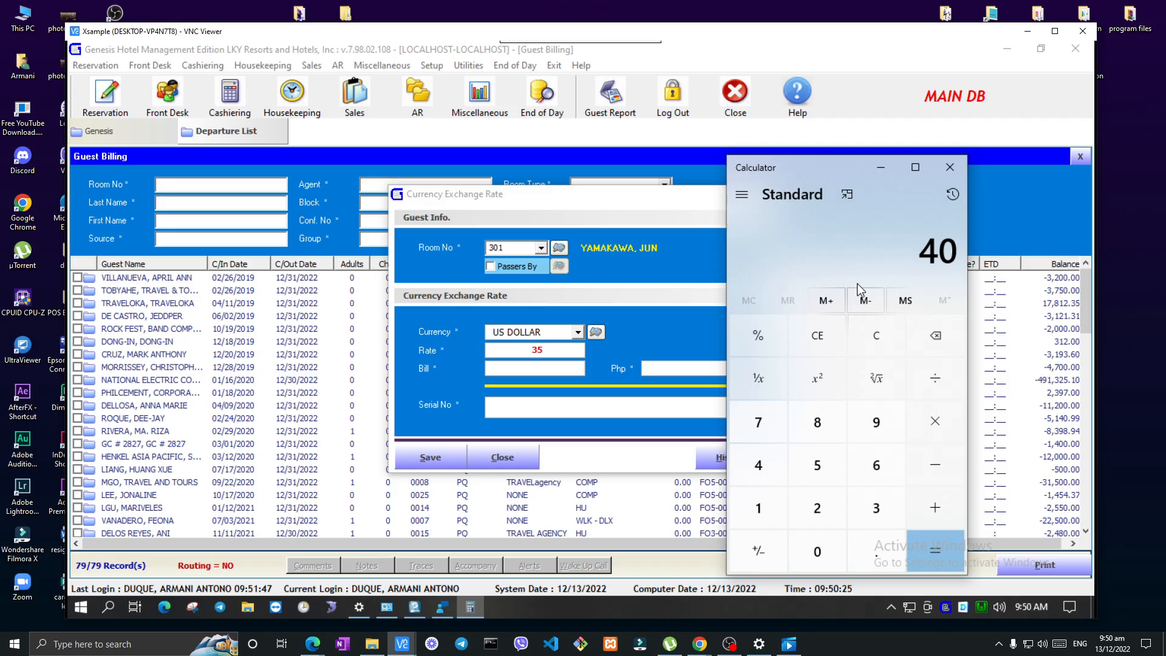
key(asterisk)
text(200)
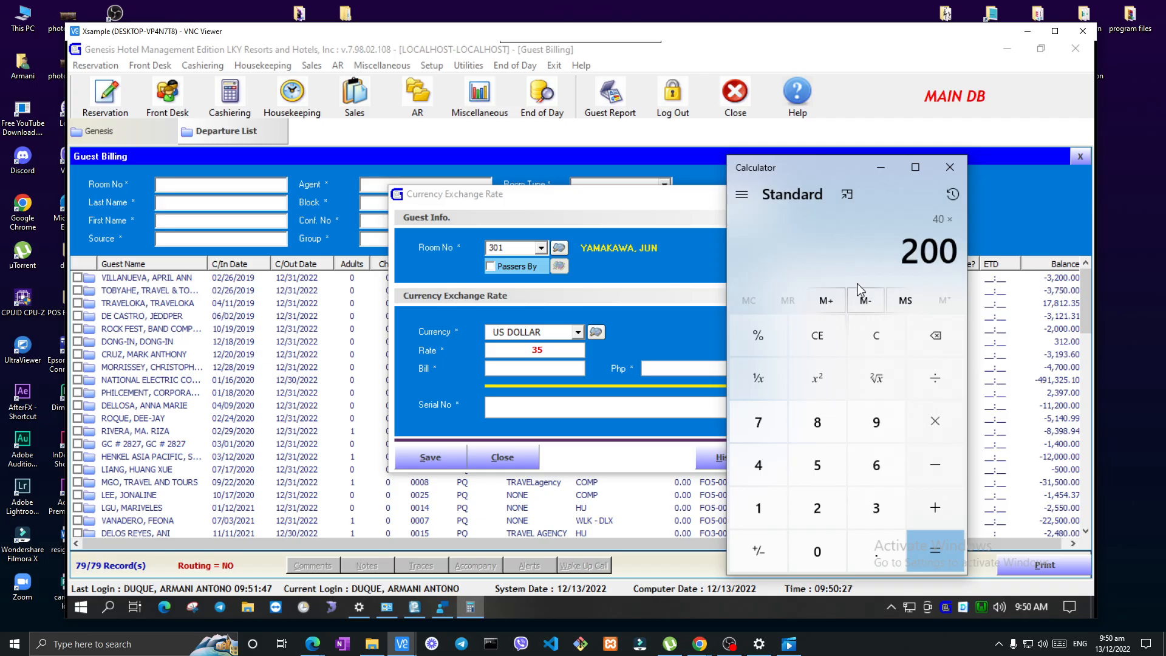
key(Return)
drag(879, 257, 955, 256)
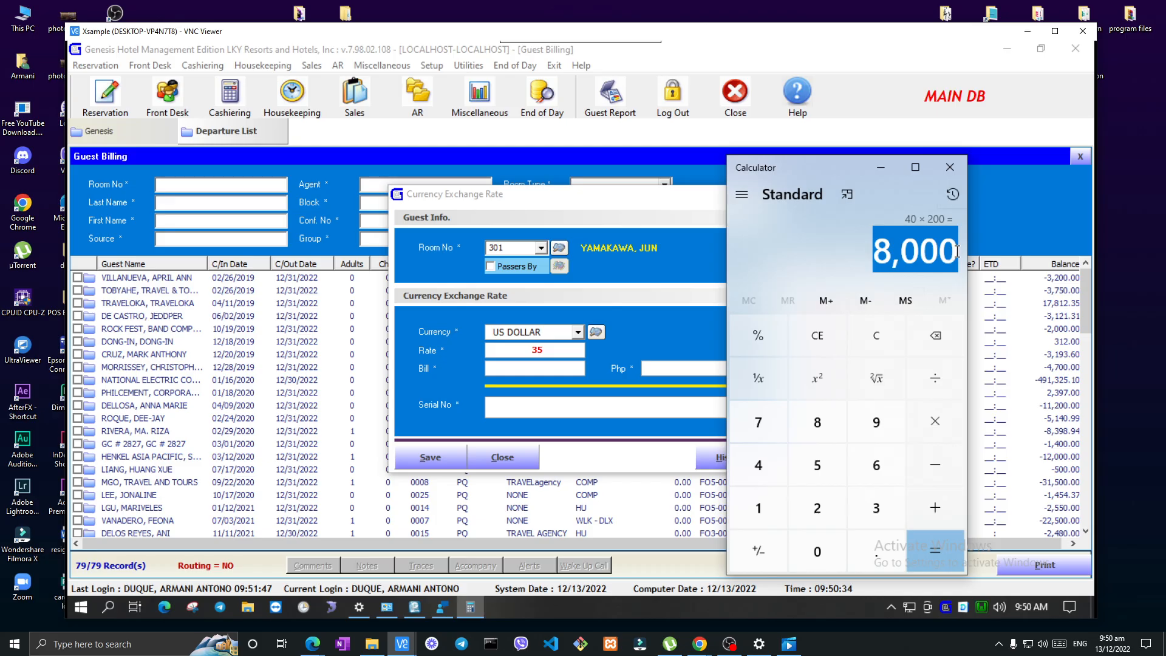
drag(953, 254, 881, 248)
Enter a US dollar bill of 286, converting to Php 10,010.00.
click(539, 372)
text(2000)
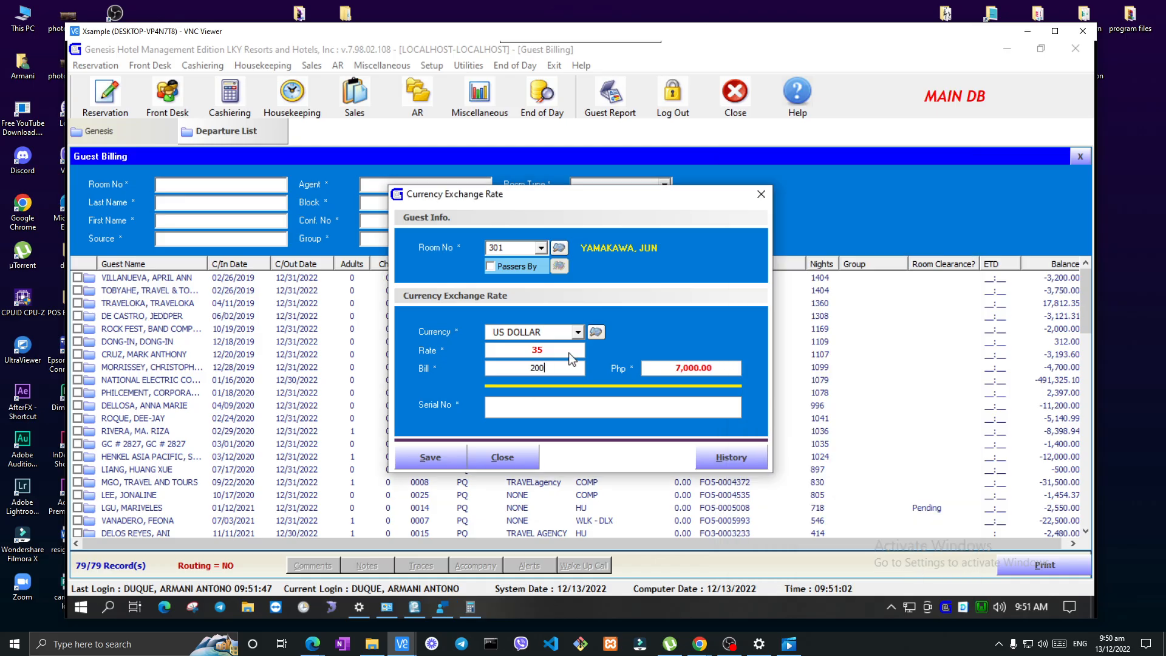
key(BackSpace)
double_click(544, 367)
text(300)
double_click(543, 367)
text(275)
key(BackSpace)
key(BackSpace)
text(90)
key(BackSpace)
key(BackSpace)
text(87)
key(BackSpace)
text(8)
key(BackSpace)
text(6)
Tick Passers By for the exchange and open the Guest Searching window.
click(528, 413)
click(526, 264)
click(559, 266)
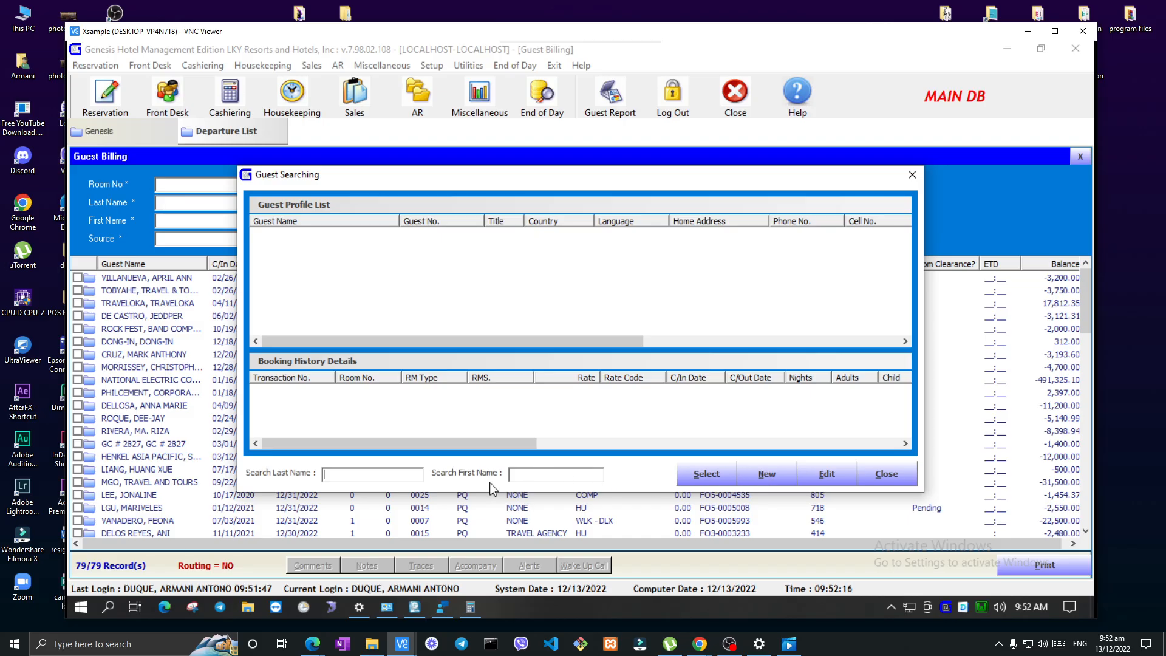
Search guests by first name 'juan' and last name 'dela', and select the first match.
click(512, 474)
text(juan)
click(400, 475)
text(dela)
key(Return)
click(326, 236)
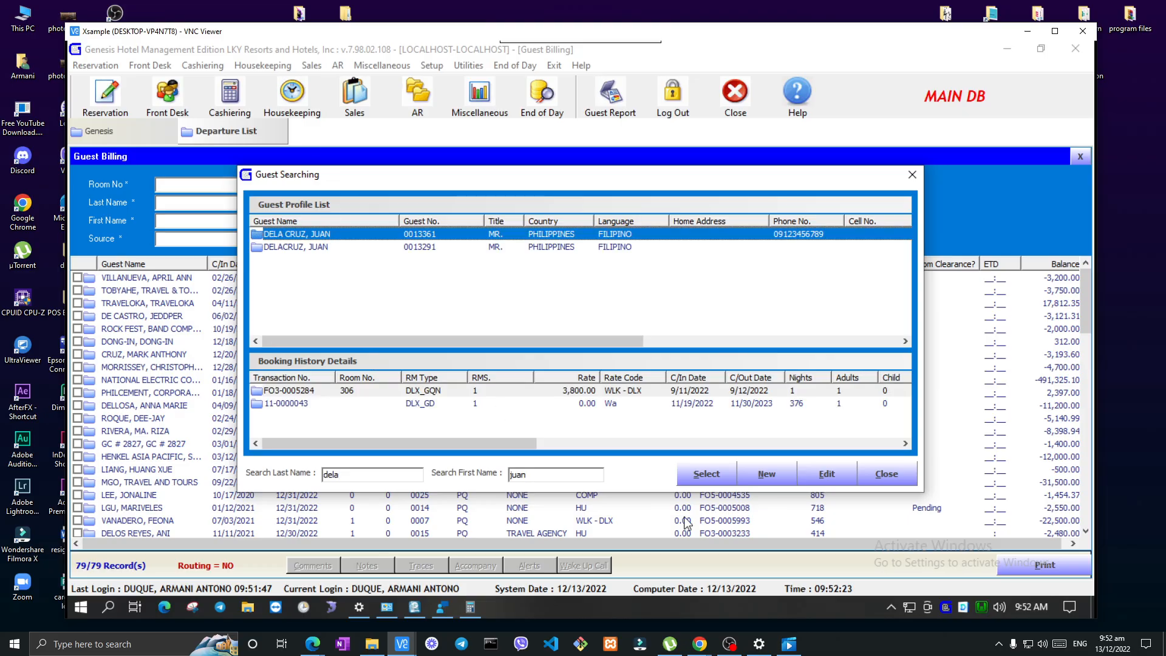
click(706, 475)
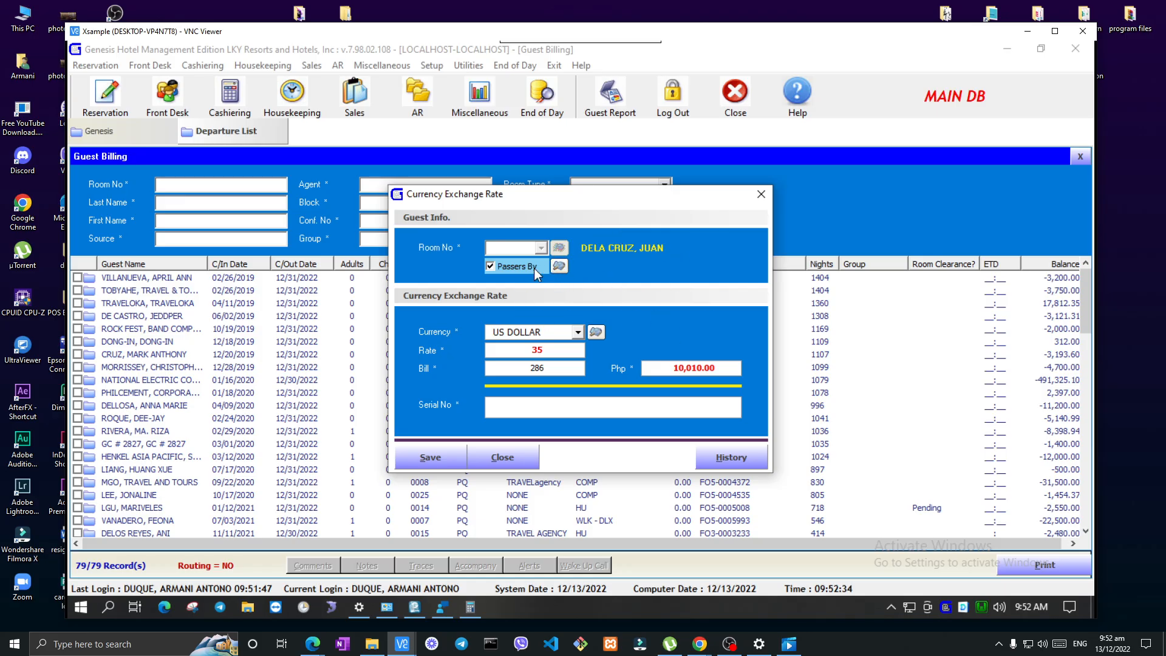
click(564, 270)
Close the currency exchange and open Cashiering > Passers By, entering the login password.
click(513, 463)
click(212, 66)
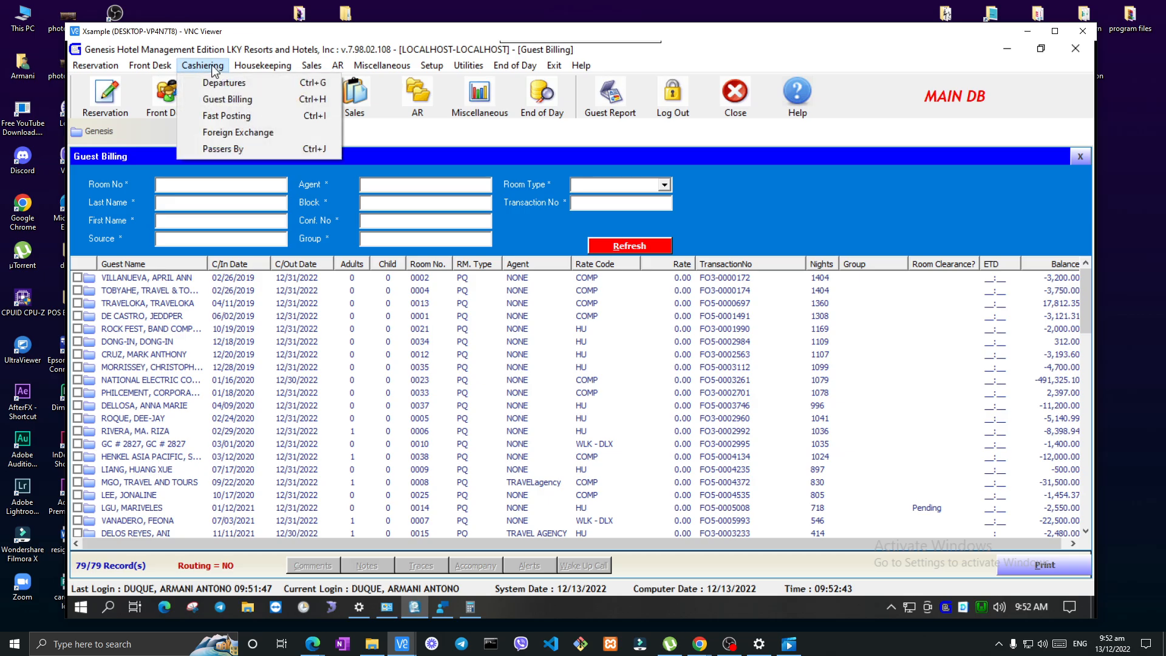
click(242, 148)
click(581, 379)
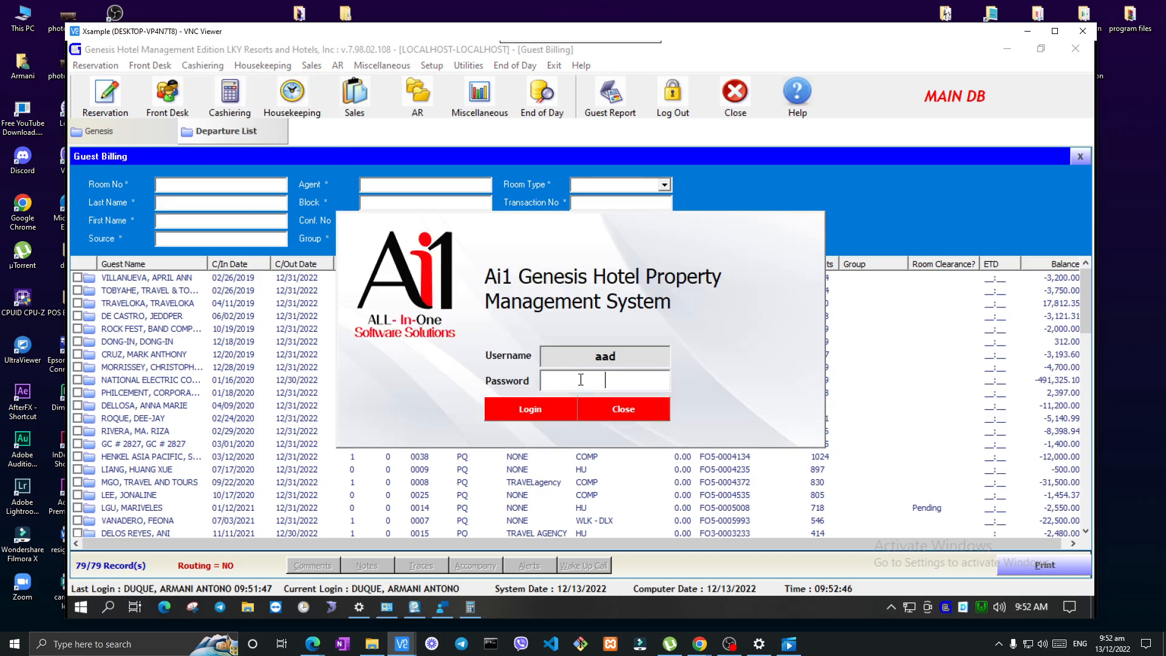
text(****)
key(Return)
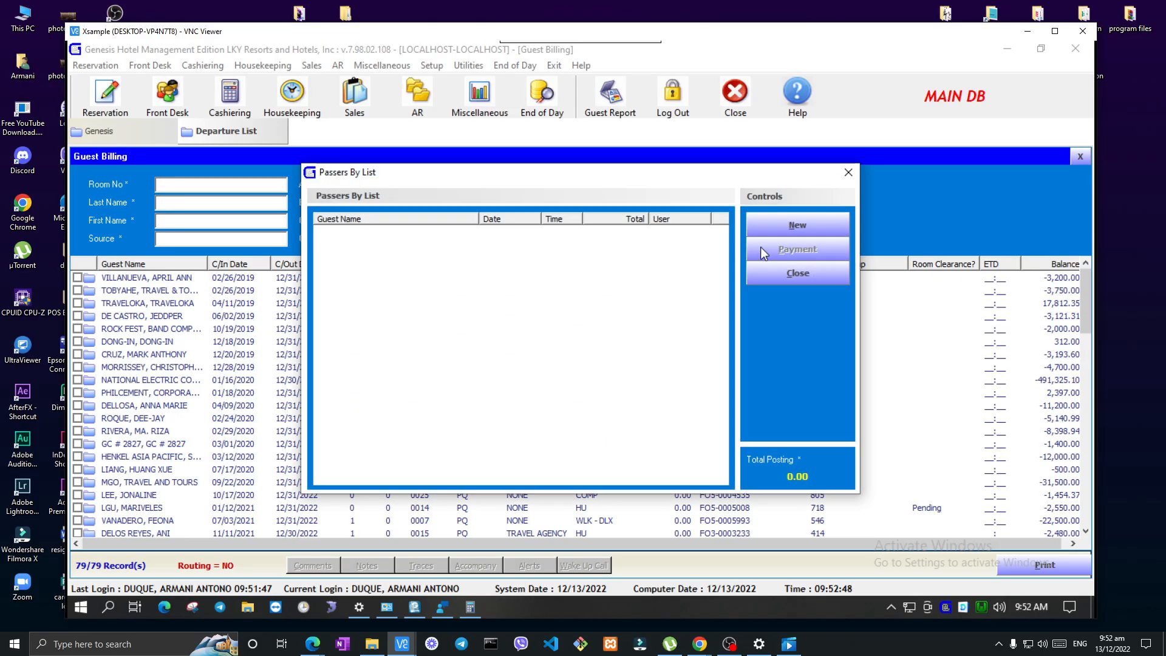
Start a new passers-by transaction and fill the guest's names from a search for 'del'.
click(791, 227)
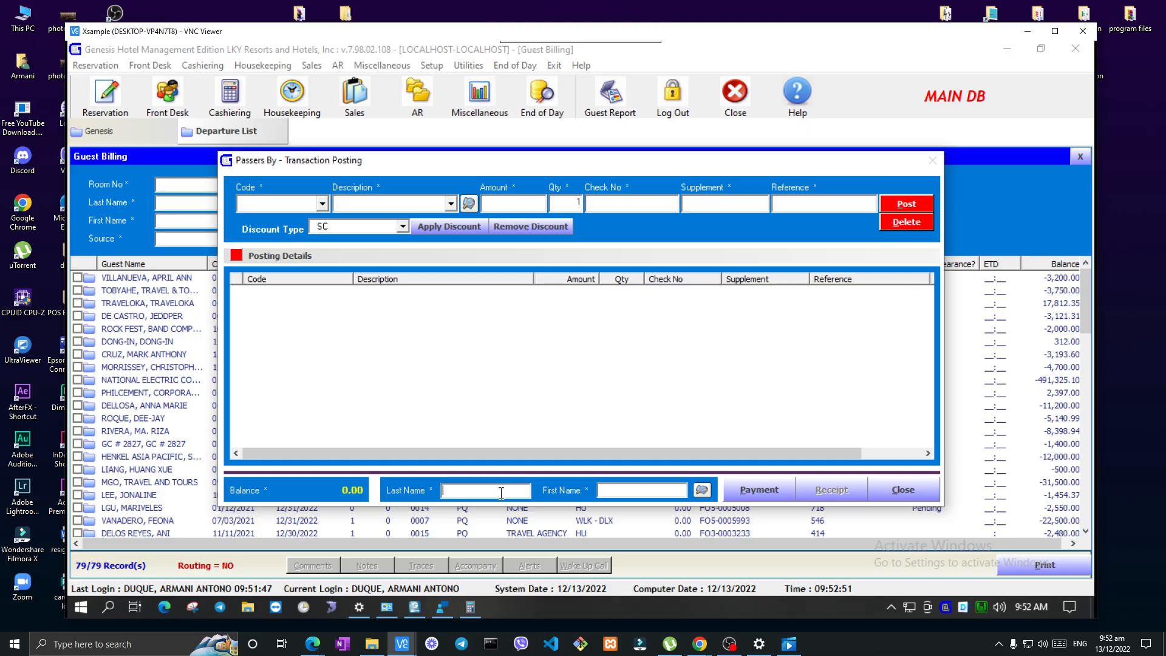
click(500, 493)
text(dela)
click(603, 491)
key(Return)
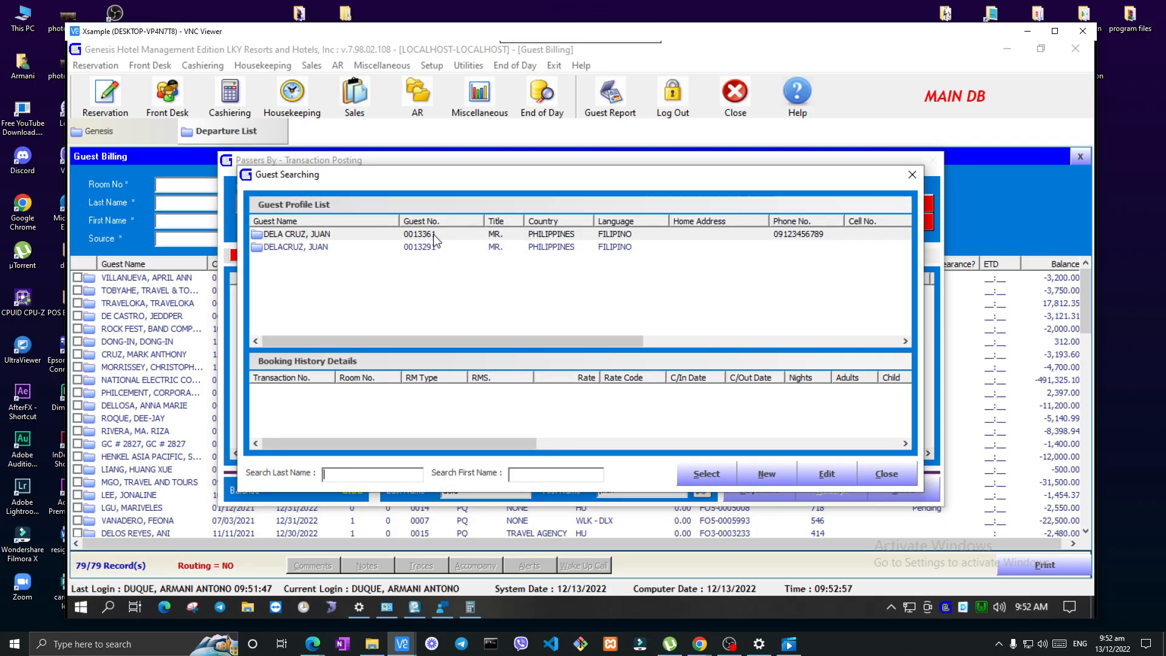
double_click(435, 237)
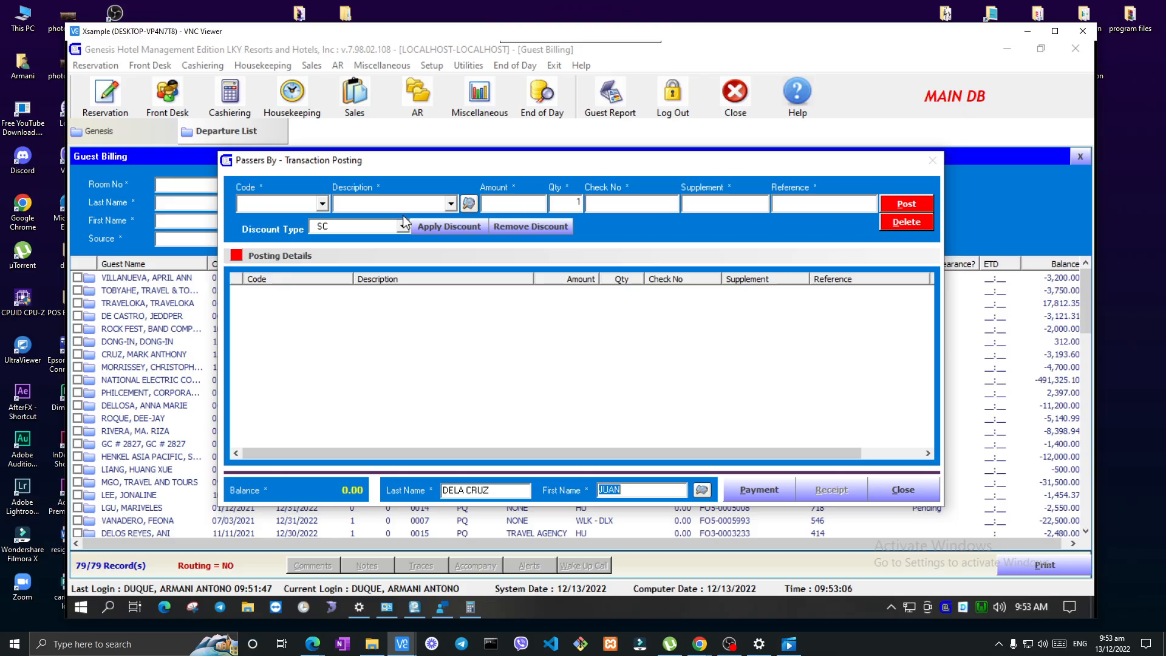
Set the posting description to OTHERS with an amount of 1,500.
click(350, 204)
text(COCOON-FOOD)
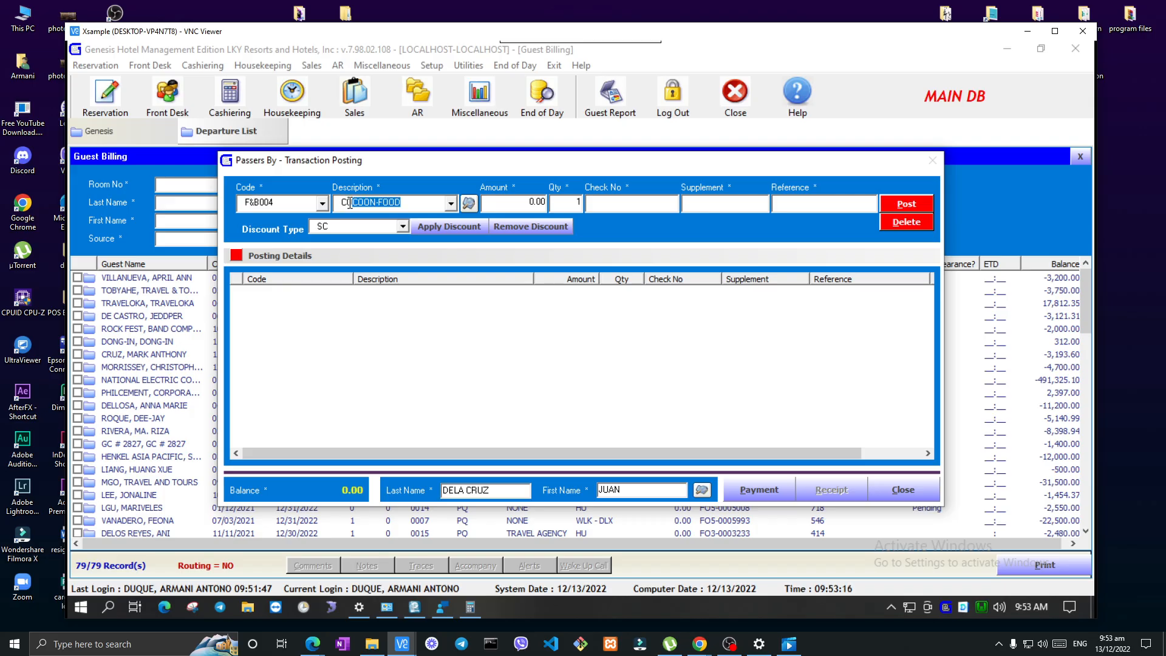
key(Tab)
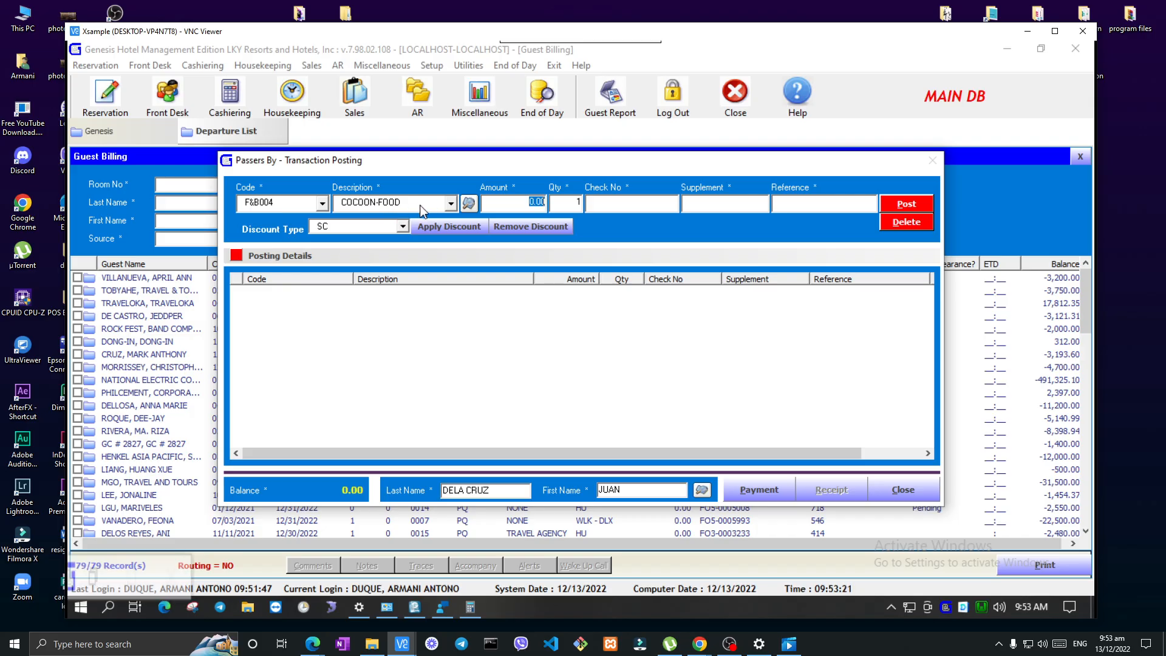
click(424, 206)
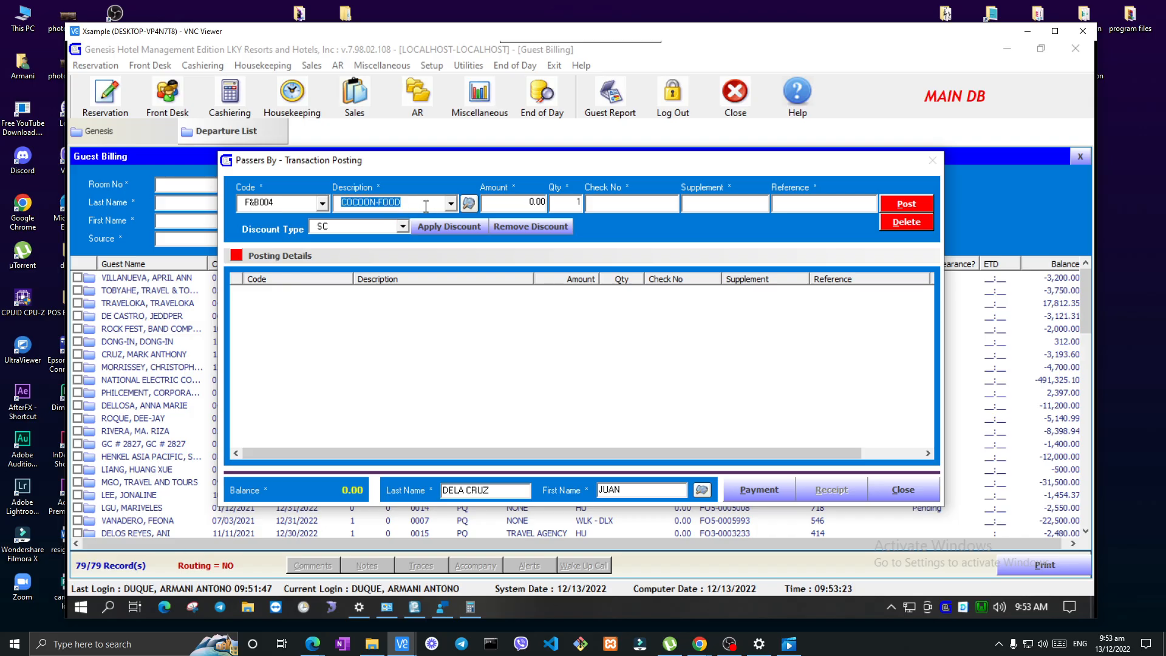
text(OTHERS)
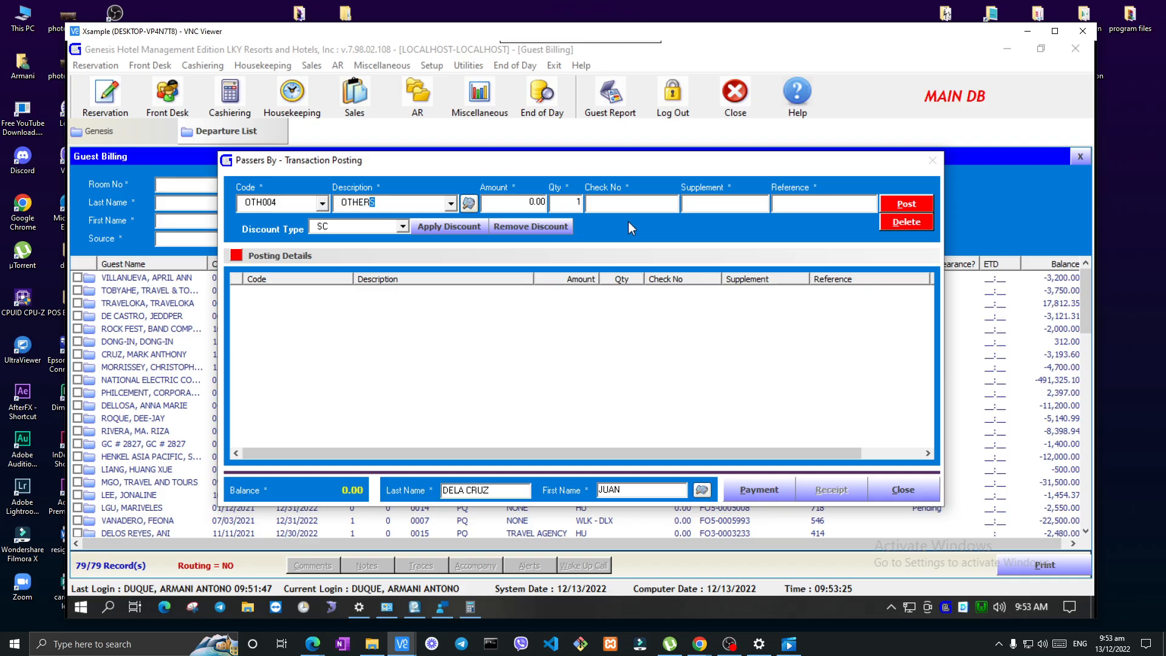
click(514, 203)
text(1,500)
click(709, 205)
Enter 'Pool' as the reference, then close the transaction posting form.
click(797, 209)
text(Sp)
key(BackSpace)
text(PA)
click(756, 205)
click(651, 208)
click(819, 205)
drag(819, 204, 873, 204)
key(BackSpace)
text(Pool)
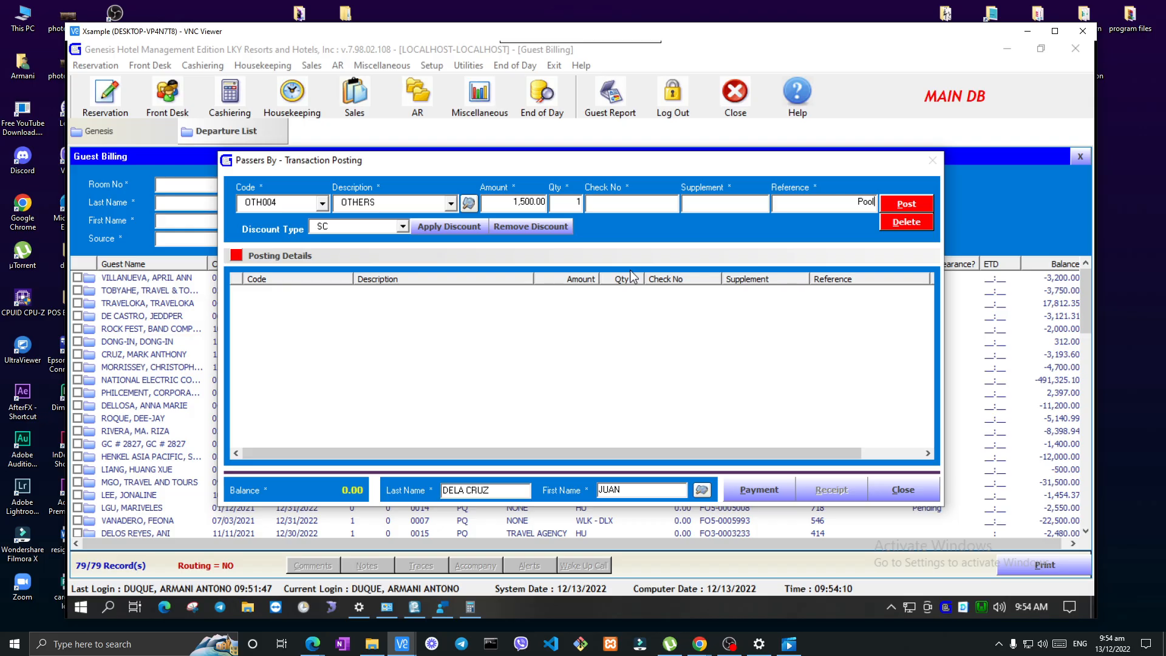
click(903, 488)
Close the Passers By List and bring up the Cashiering menu again.
click(848, 172)
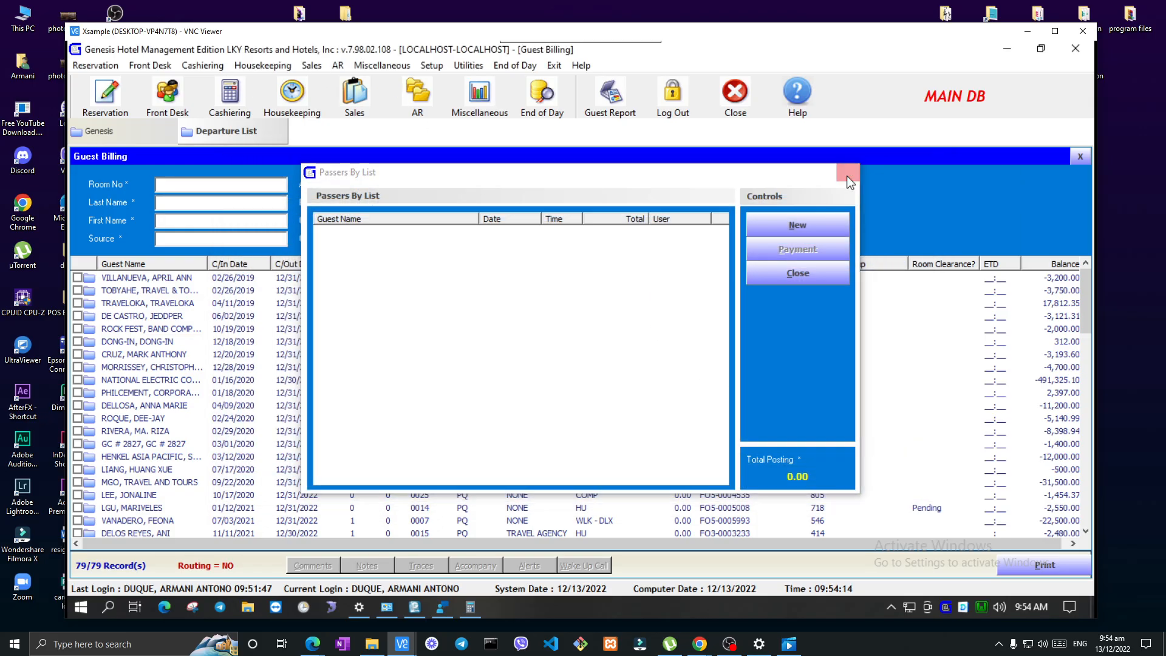
click(212, 65)
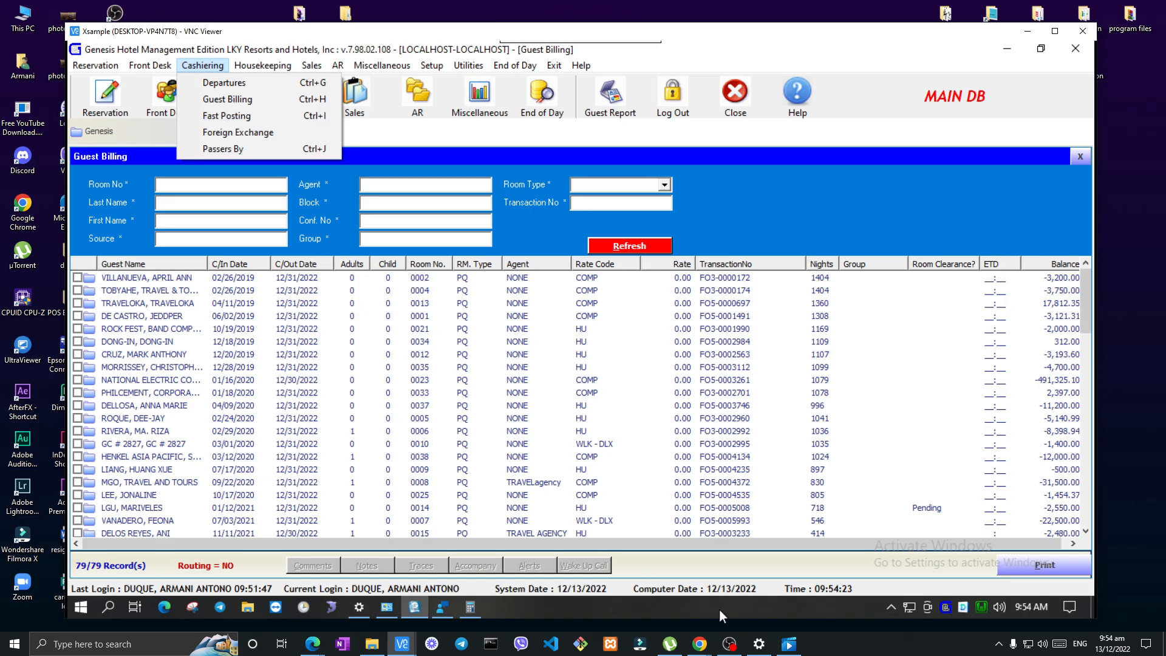
click(730, 644)
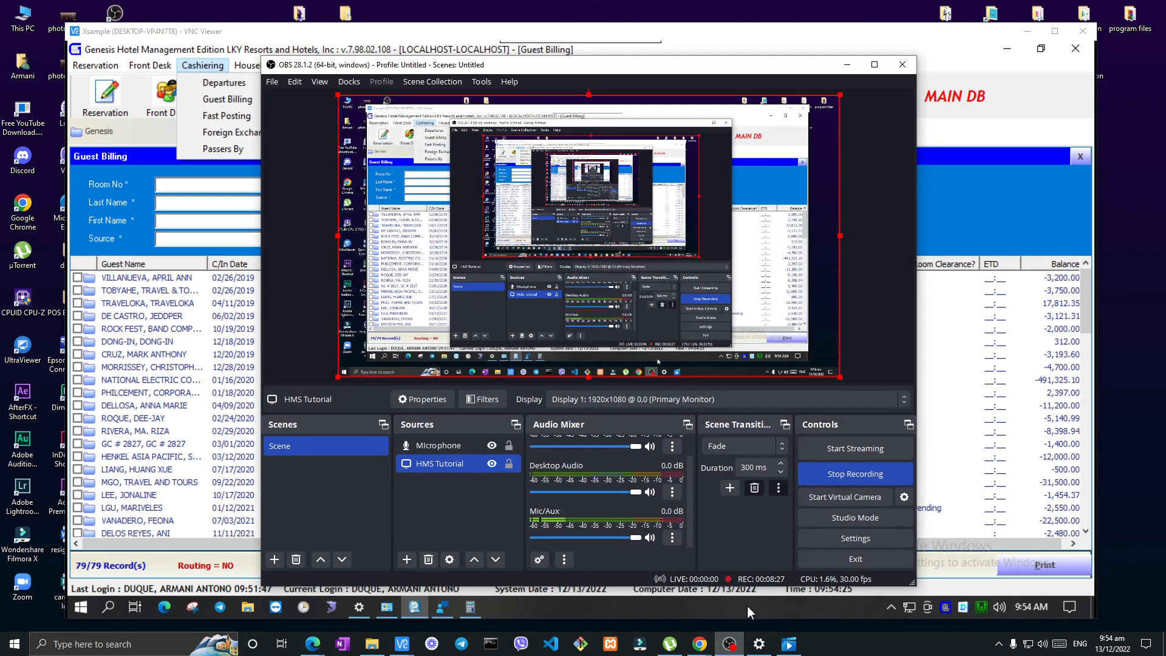